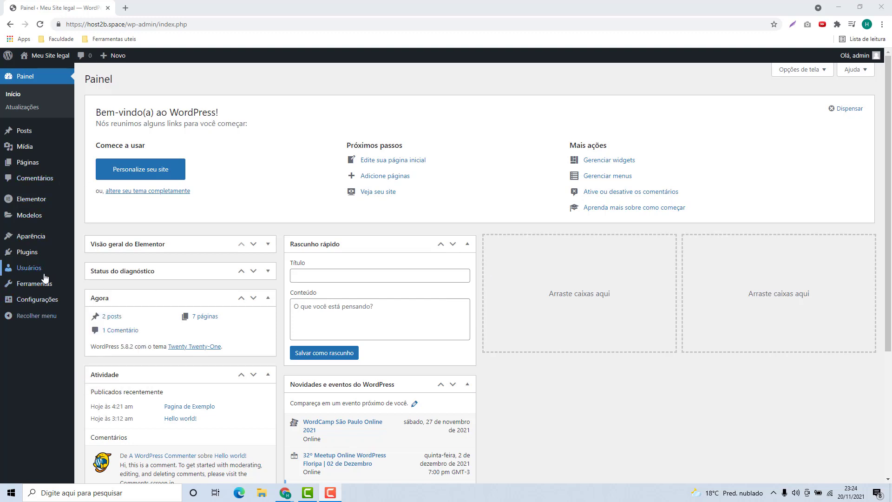
Search the plugin directory for SMTP, then install and activate the WP Mail SMTP by WPForms plugin.
left_click(24, 253)
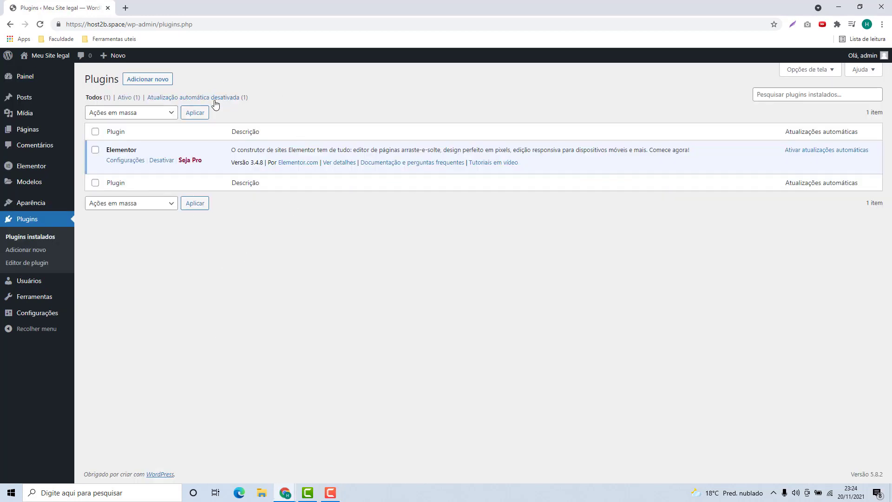
left_click(145, 82)
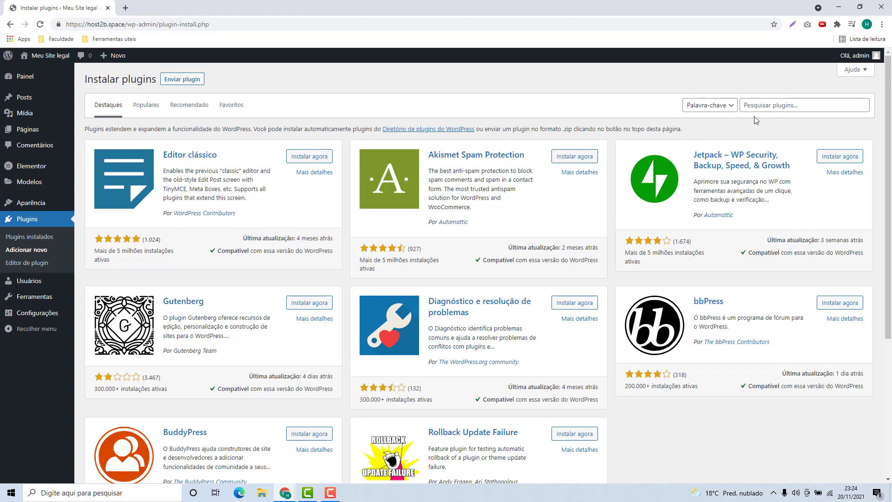
left_click(764, 106)
type("SMTP")
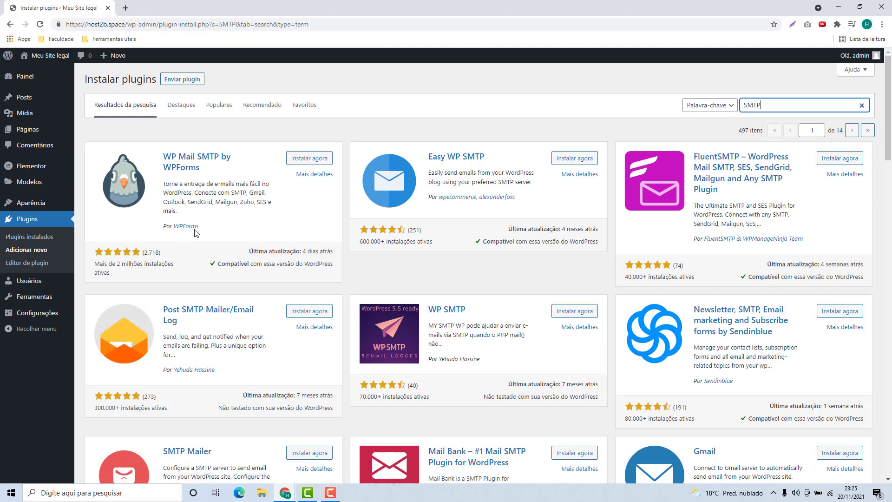
left_click(311, 162)
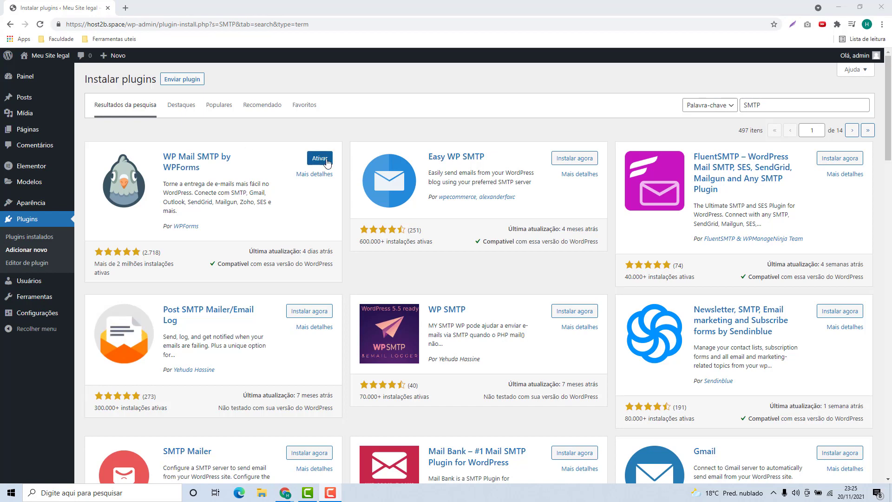
left_click(317, 162)
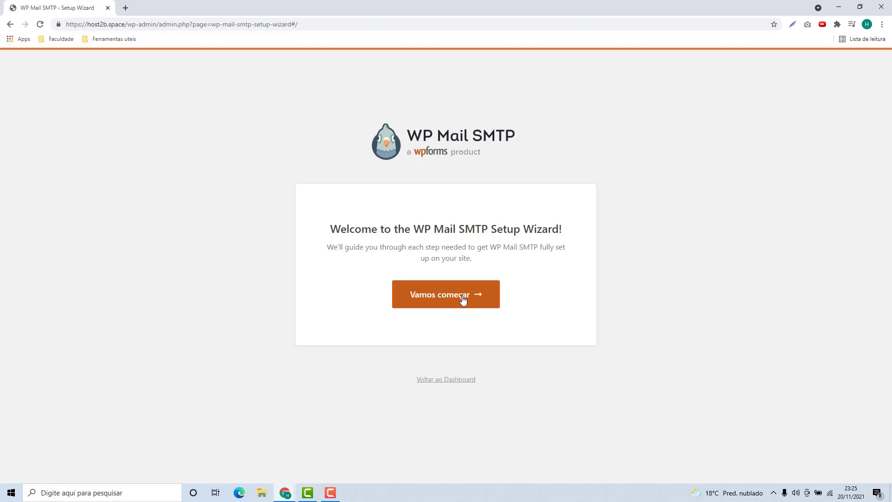
Start the WP Mail SMTP setup wizard and save Google / Gmail as the mailer, accepting the notice about its limitations.
left_click(441, 298)
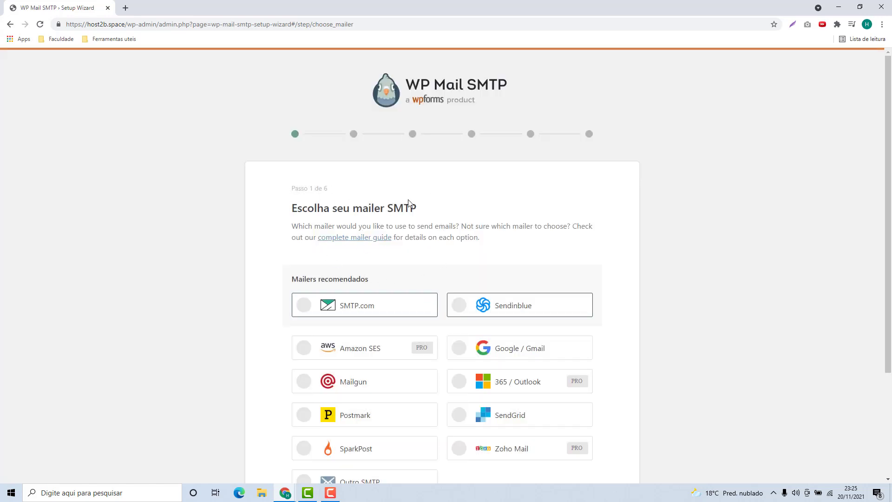
scroll(408, 204, "down", 2)
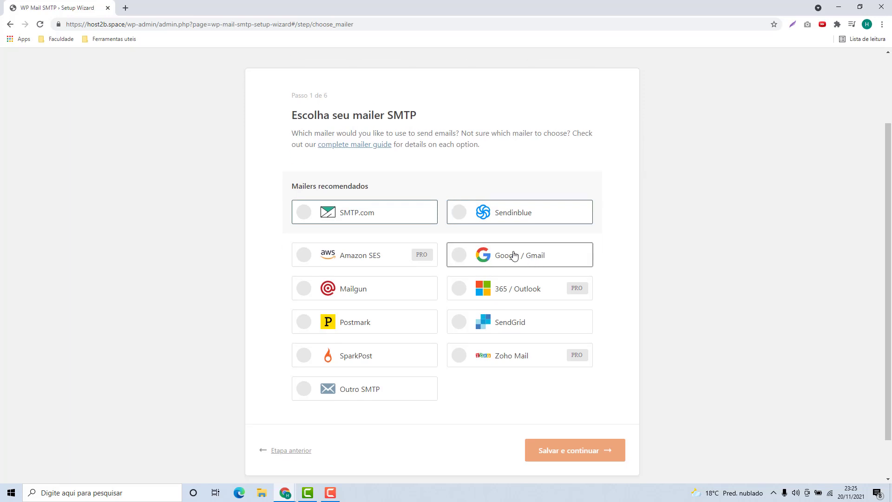
left_click(524, 261)
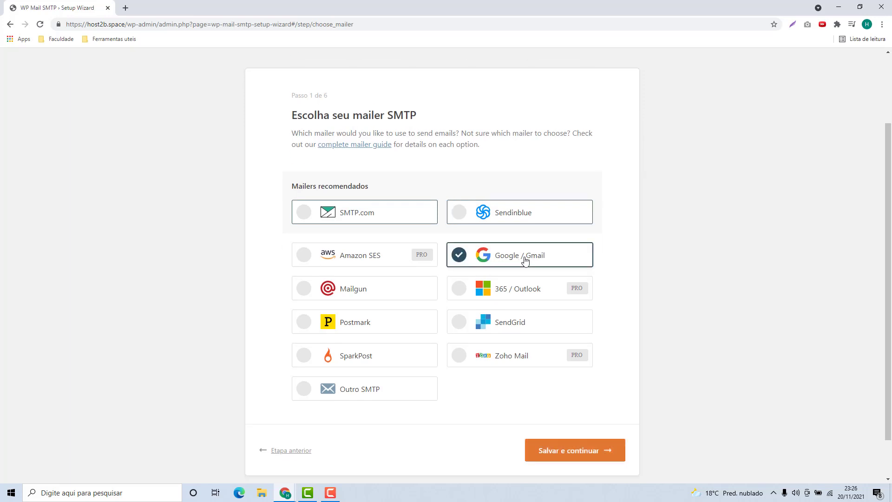
scroll(534, 302, "down", 1)
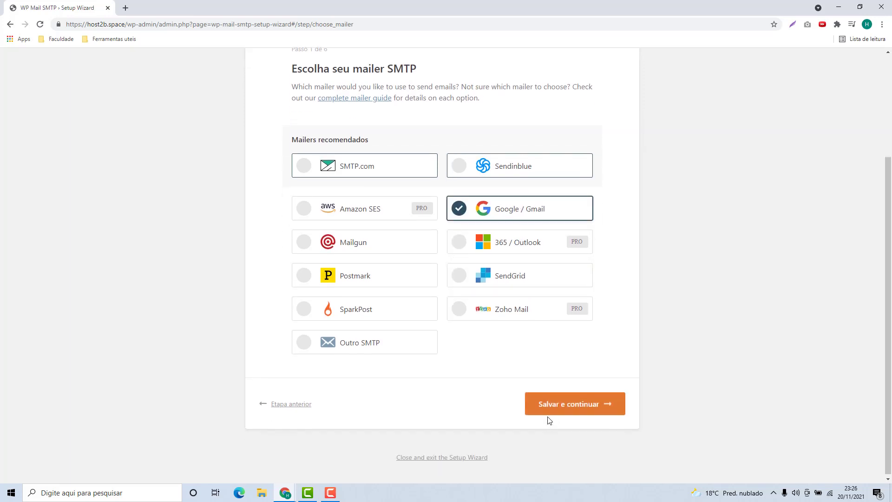
left_click(565, 406)
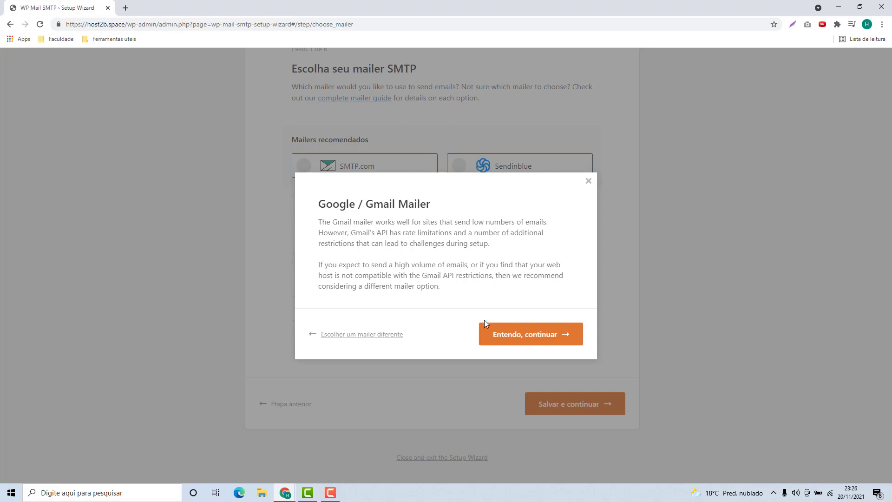
left_click(510, 343)
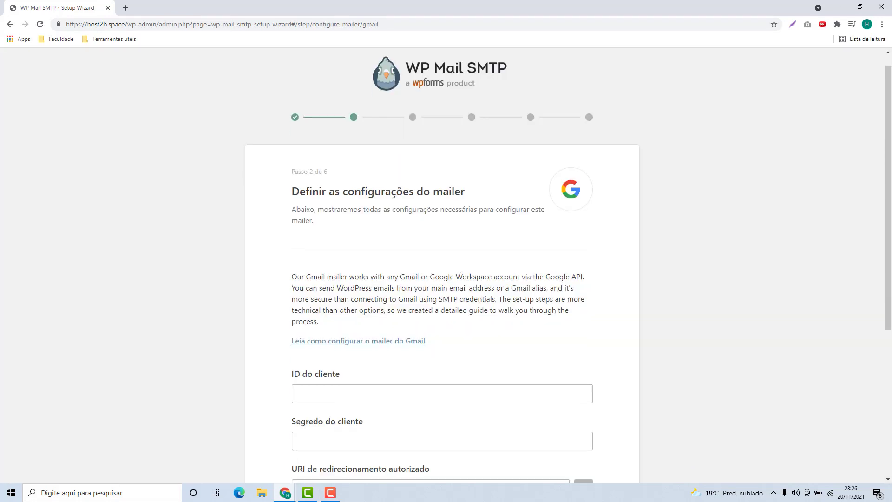
Examine the client ID, client secret and authorized redirect URI fields in the Gmail mailer settings.
scroll(460, 276, "down", 4)
scroll(322, 259, "up", 1)
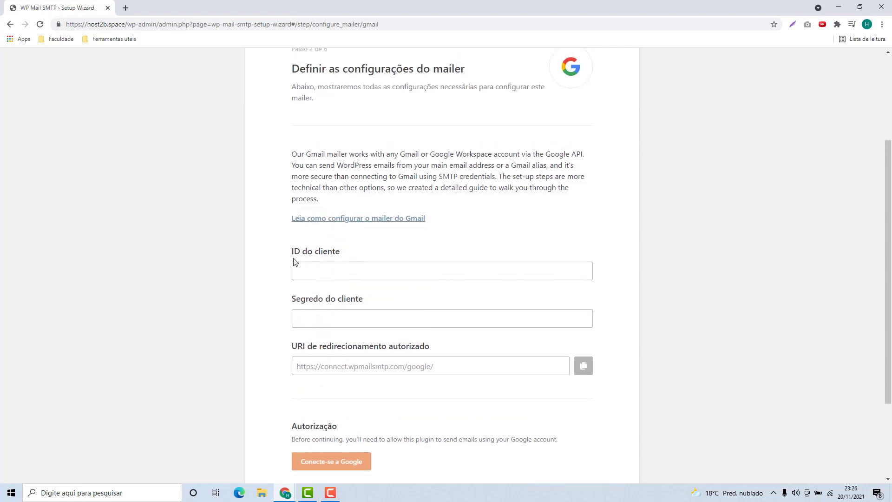
left_click_drag(290, 252, 350, 259)
left_click(293, 303)
left_click_drag(292, 303, 363, 302)
left_click(369, 304)
left_click(379, 292)
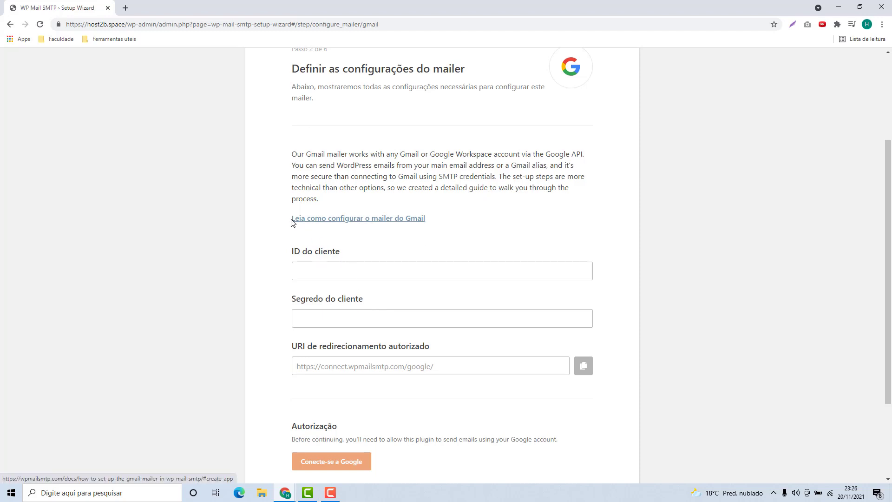
Open the Gmail mailer setup guide in a new browser tab and read the section on creating a web app in the Google account.
right_click(382, 226)
left_click(426, 230)
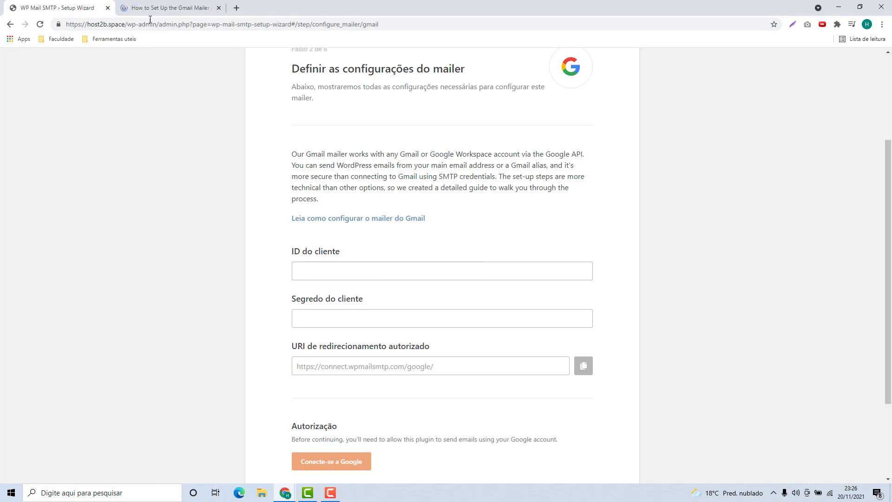
left_click(170, 8)
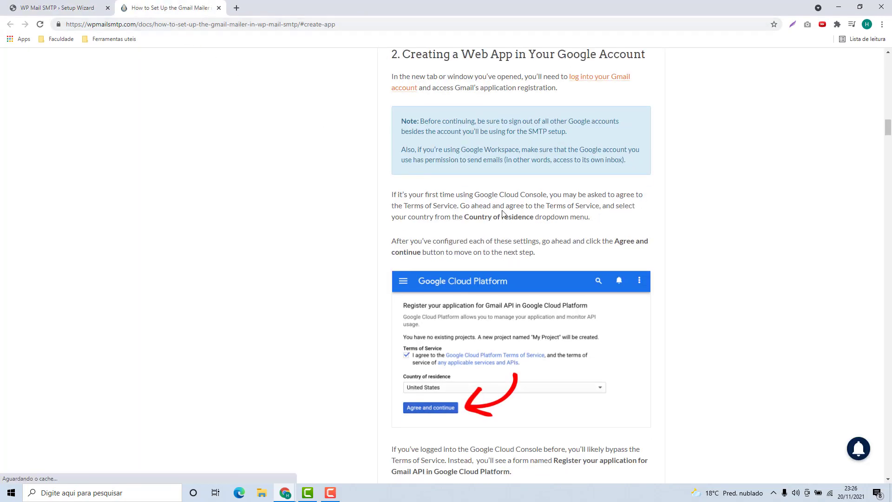
scroll(500, 214, "down", 10)
scroll(500, 214, "up", 10)
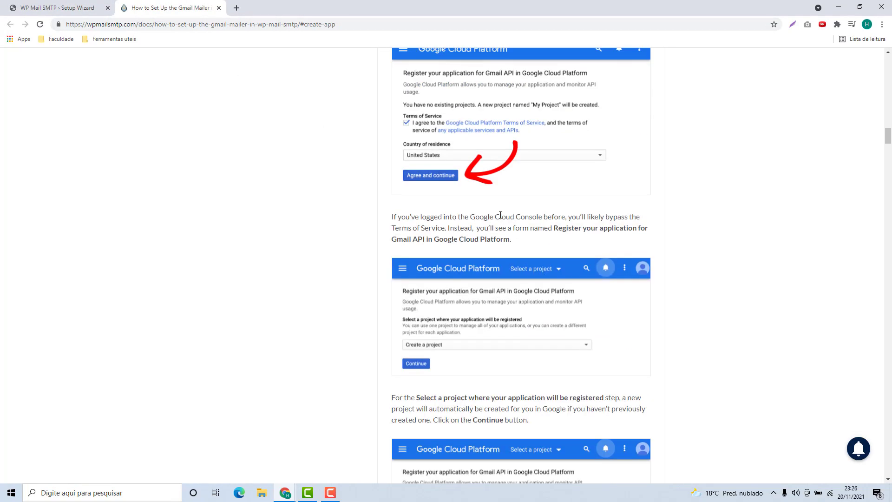
scroll(465, 214, "up", 2)
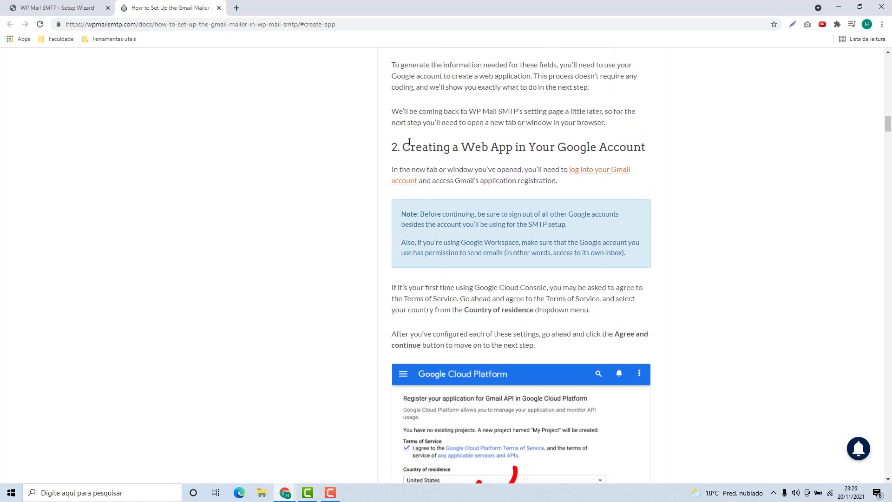
left_click_drag(408, 142, 459, 147)
left_click(526, 169)
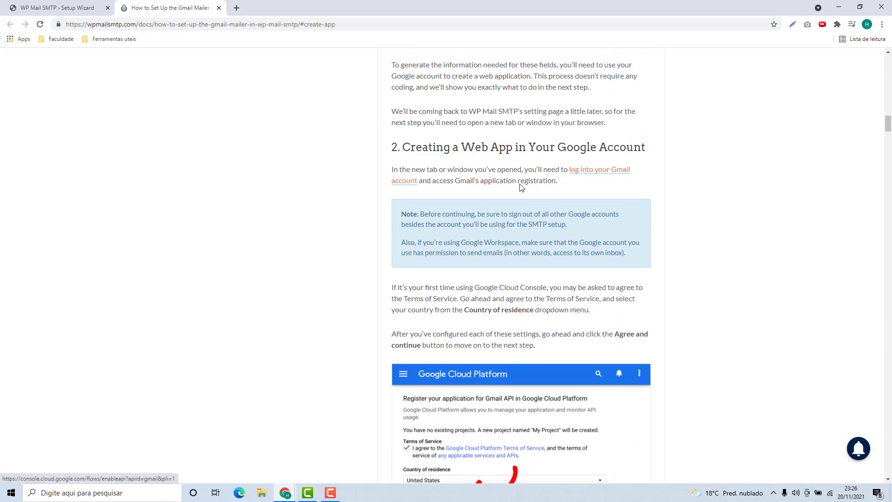
Follow the guide's Gmail account login link to Google Cloud Platform and agree to its terms of service.
left_click(594, 172)
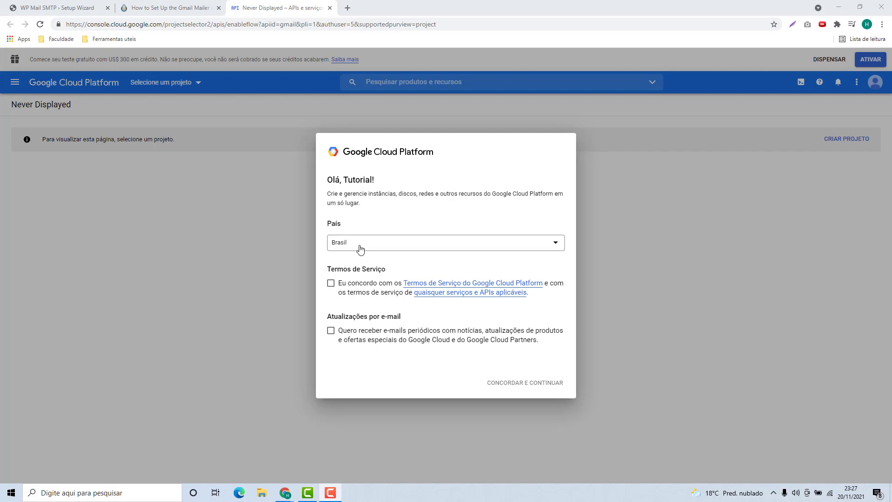
left_click(331, 285)
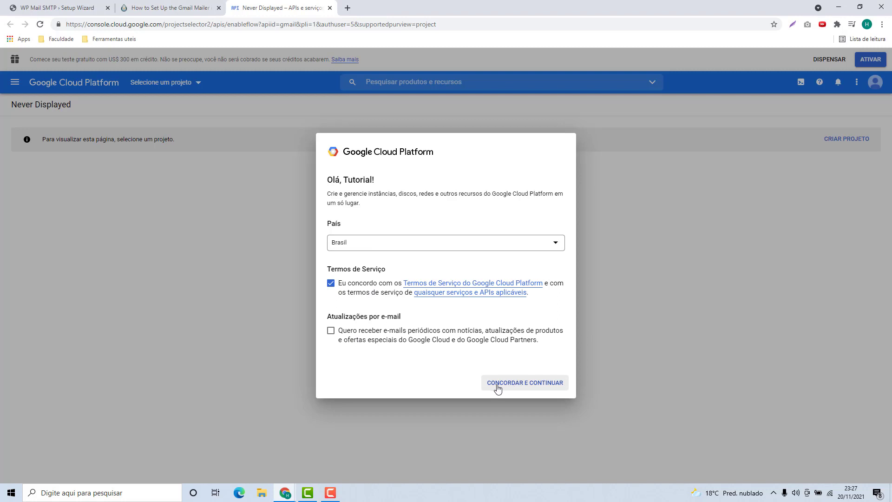
left_click(528, 389)
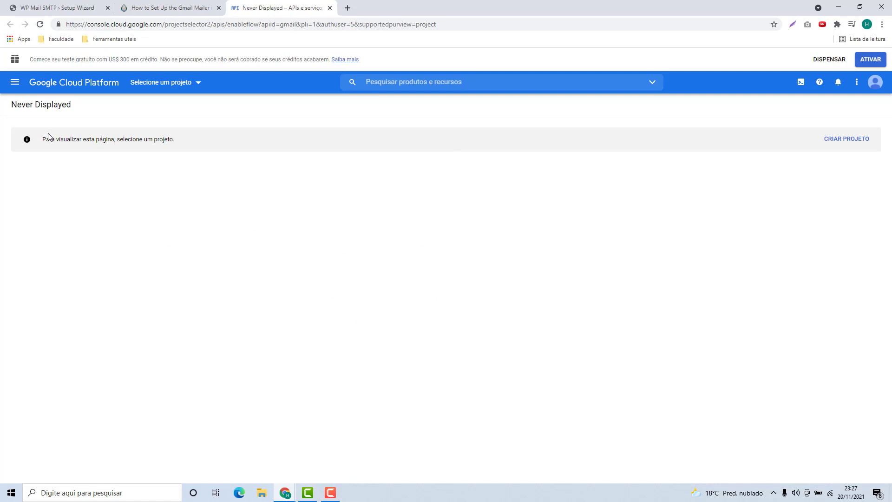
left_click(154, 92)
left_click(418, 199)
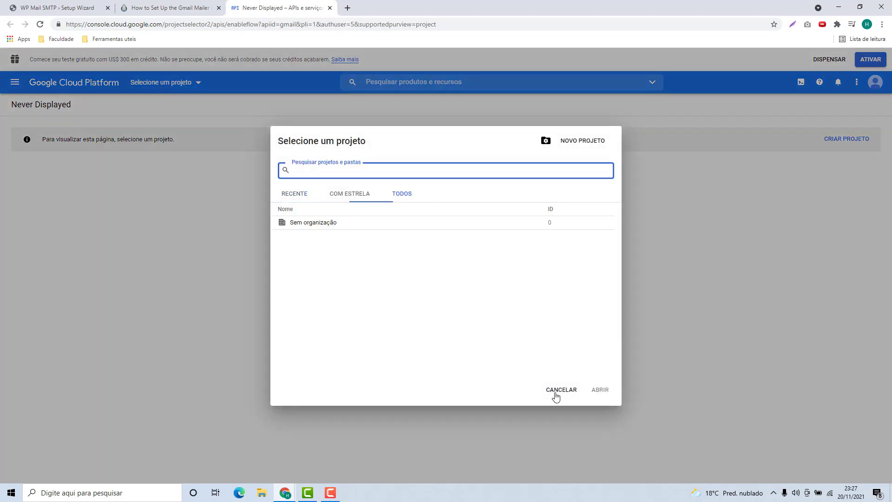
left_click(560, 390)
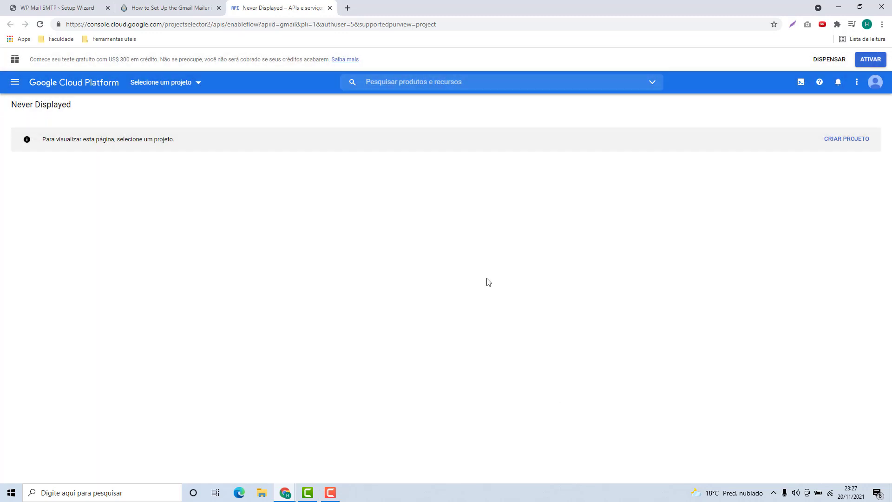
Create a Google Cloud project named Host2b SMTP with no organization and open that project's dashboard.
left_click(846, 144)
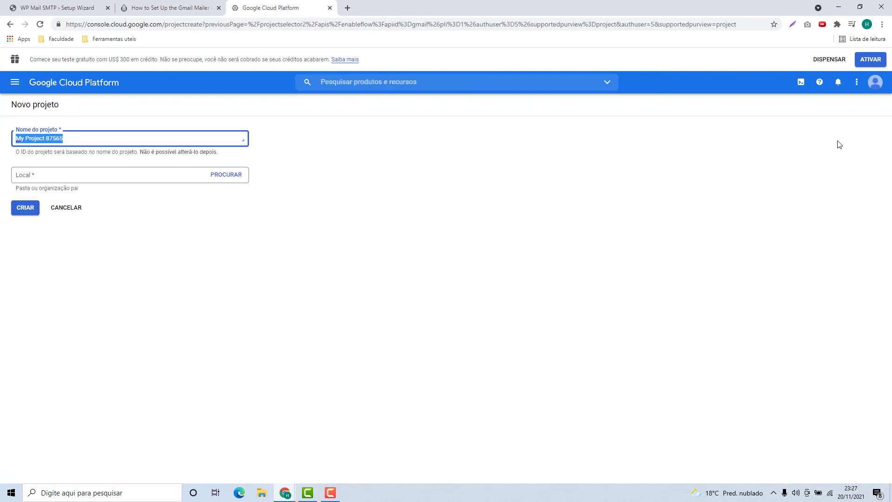
left_click(77, 188)
key("ctrl+a")
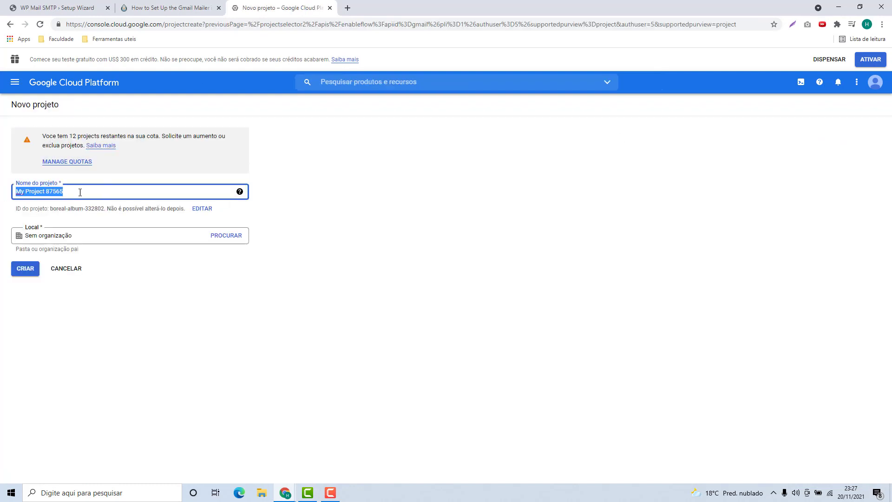
key("End")
key("shift+Left")
key("shift+Left")
key("shift+Left")
key("ctrl+a")
key("BackSpace")
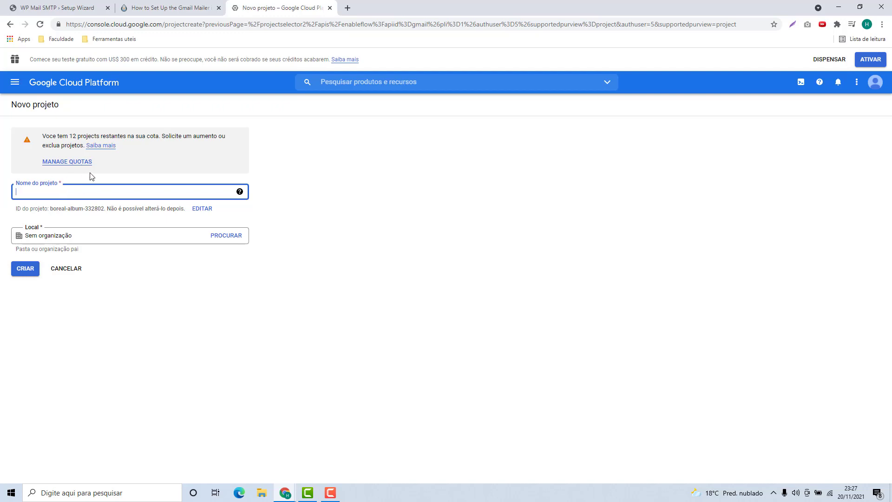
type("Host2b SMTP")
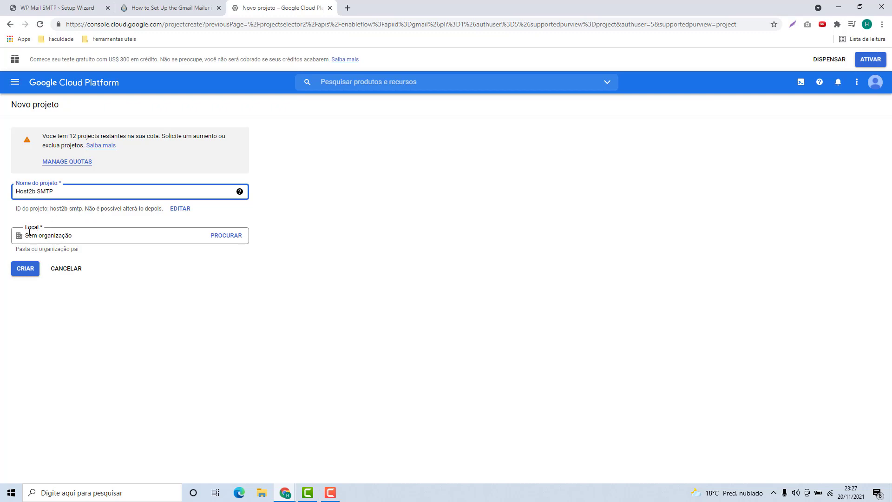
left_click(26, 273)
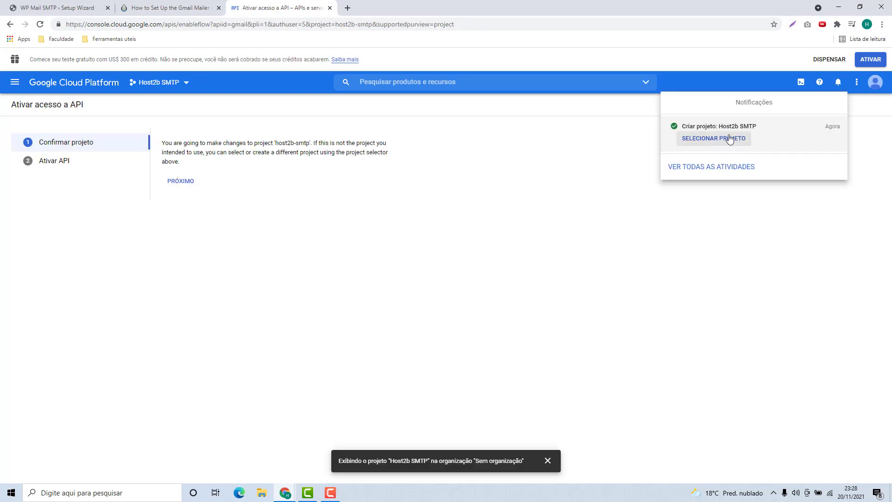
left_click(709, 145)
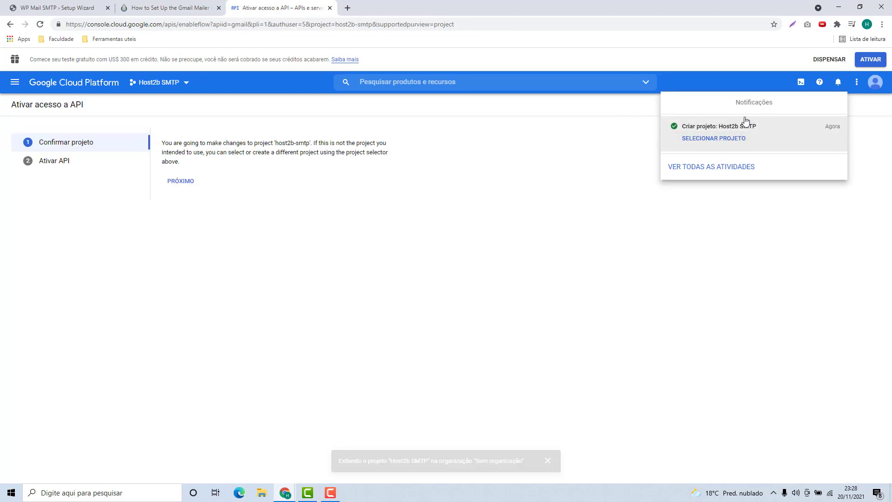
left_click(696, 143)
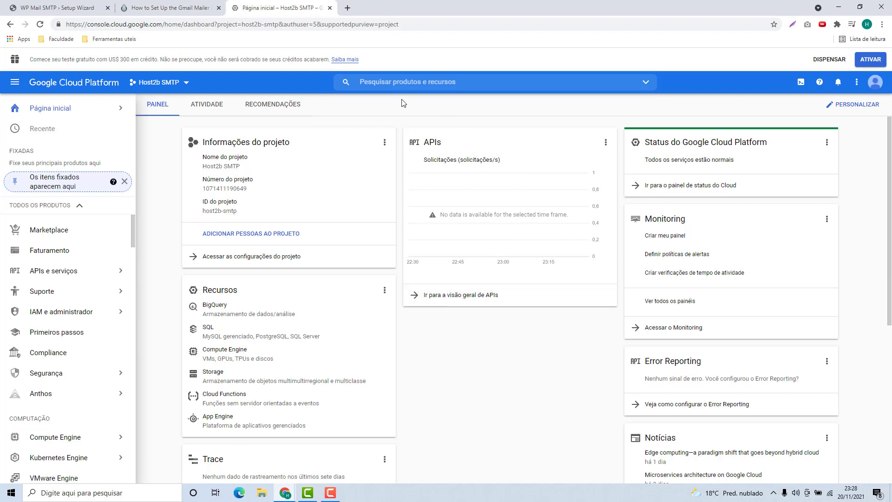
Search the cloud products for gmail and enable the Gmail API for the Host2b SMTP project.
left_click(423, 83)
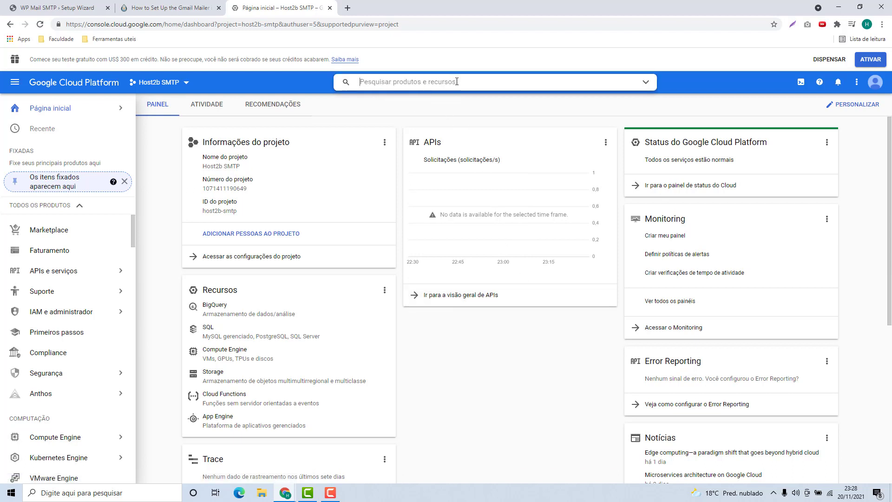
type("gmail")
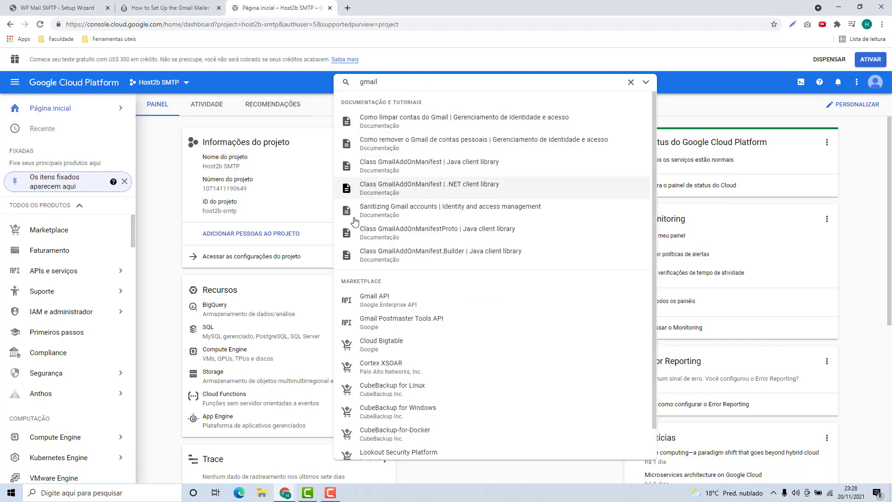
left_click(373, 299)
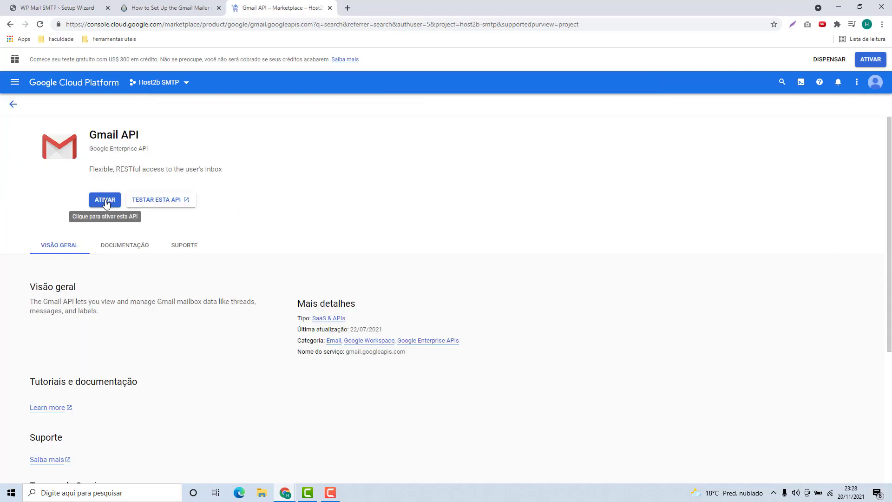
left_click(105, 201)
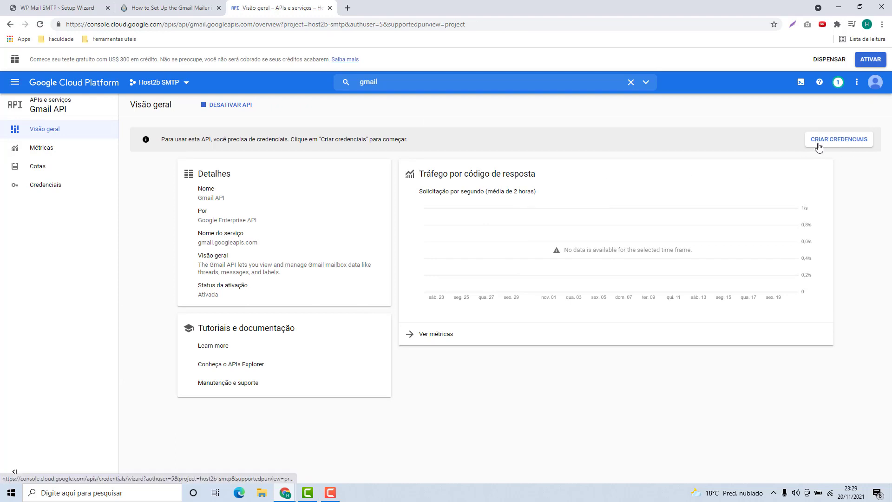
Start creating credentials for the Gmail API with access to user data (Dados do usuário) and continue to the OAuth consent screen.
left_click(841, 144)
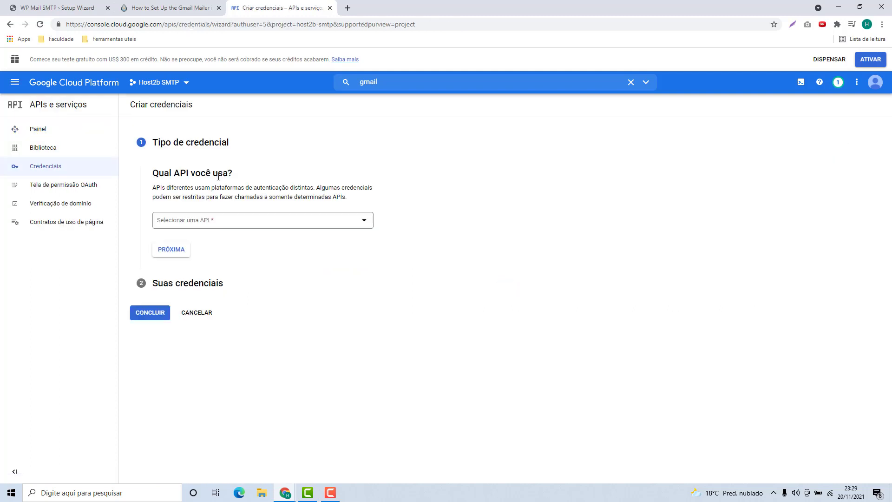
left_click(186, 225)
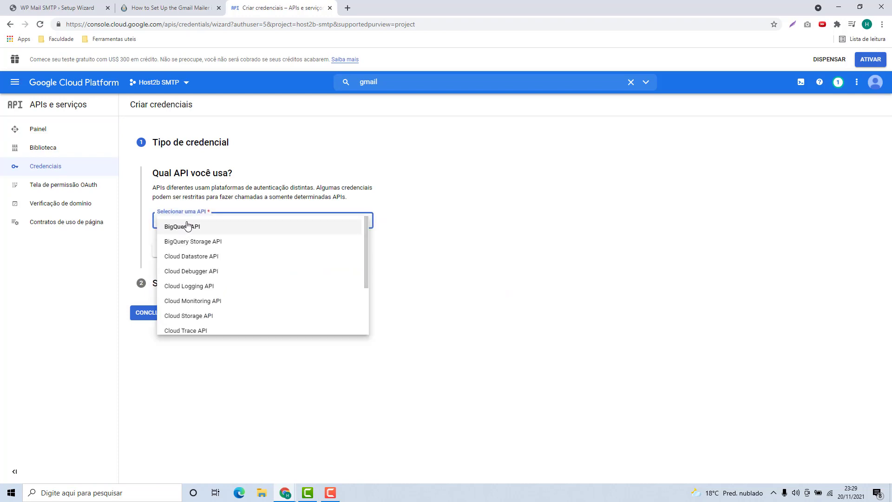
scroll(188, 230, "down", 2)
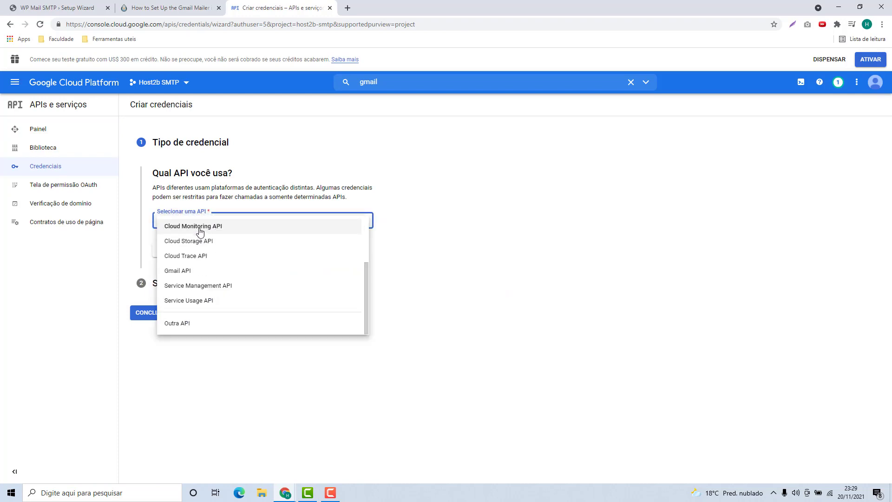
left_click(175, 274)
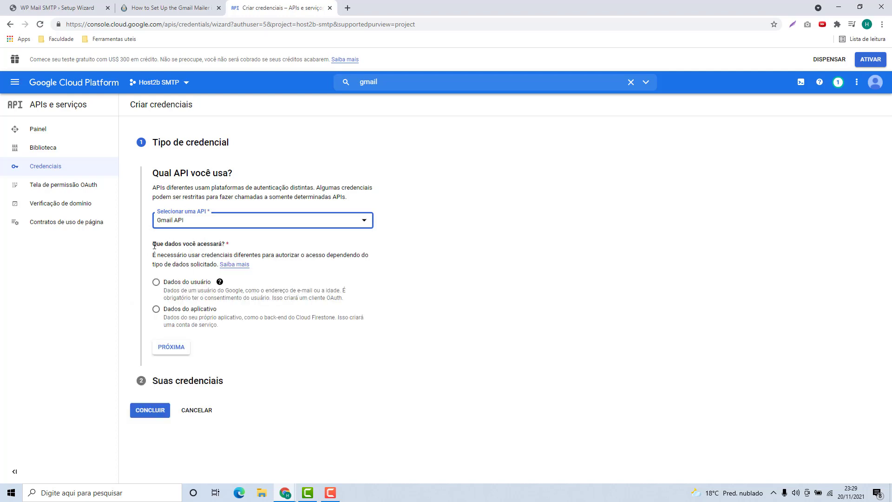
left_click_drag(154, 244, 236, 251)
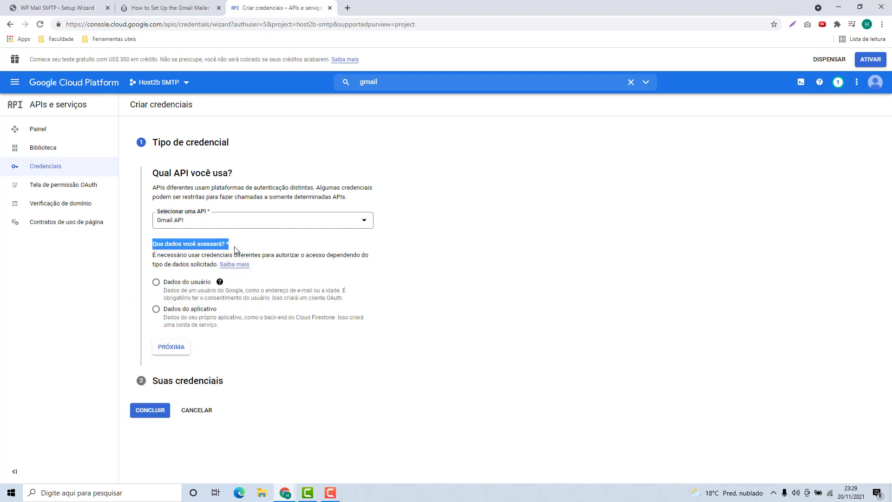
left_click(157, 281)
left_click(171, 348)
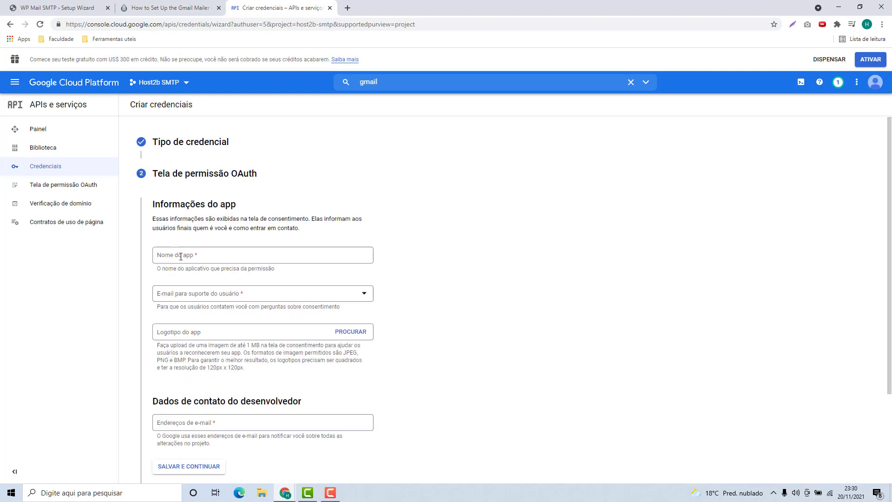
Name the consent screen's app Host2b space and choose the account's own Gmail address as the user support e-mail.
scroll(189, 234, "down", 2)
scroll(183, 233, "up", 1)
left_click(192, 212)
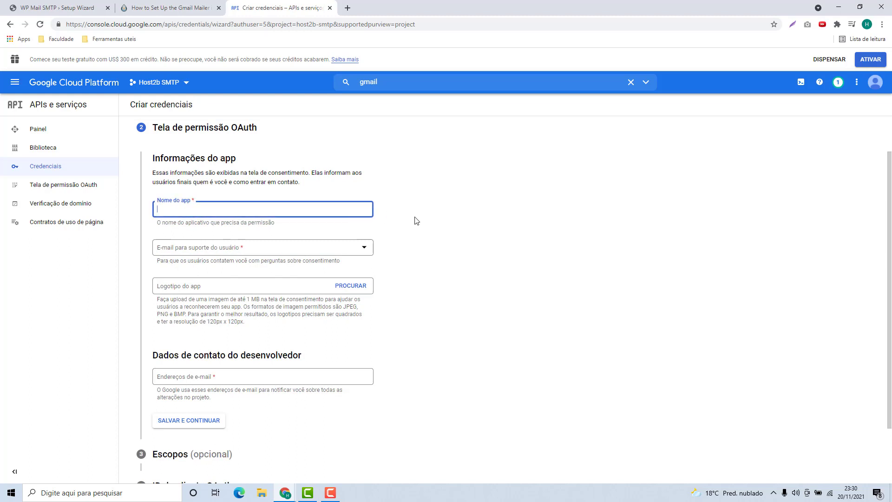
type("Host2b space")
double_click(187, 207)
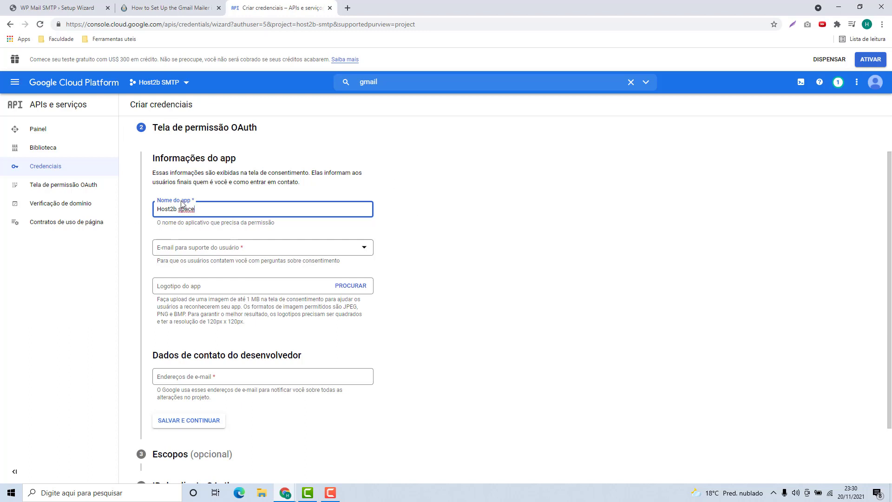
left_click(470, 247)
left_click(187, 253)
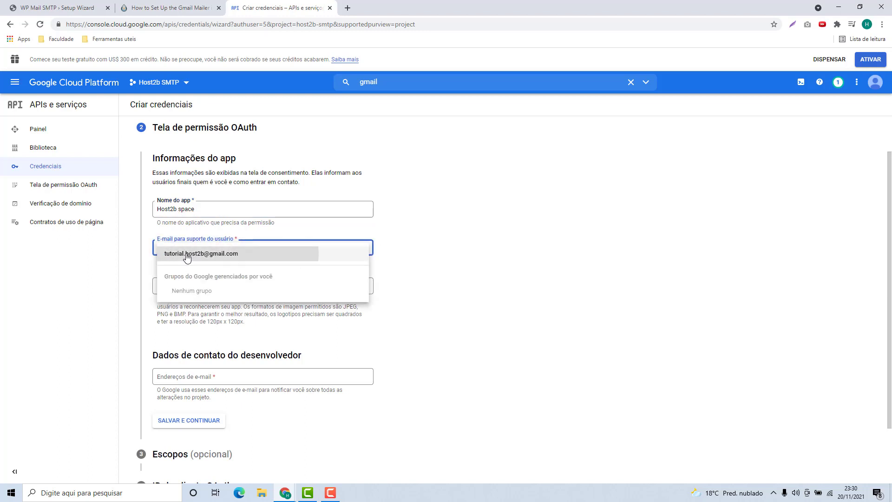
left_click(188, 254)
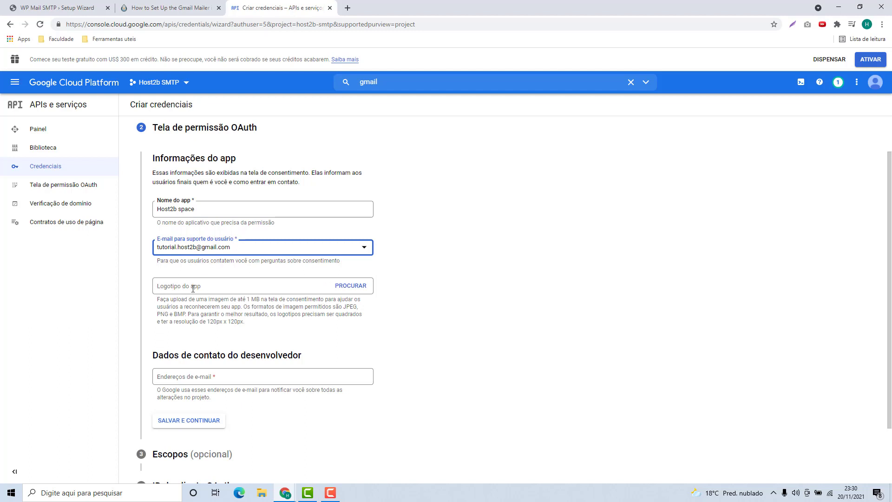
Fill in the developer's contact e-mail address and save the OAuth consent screen information.
scroll(189, 285, "down", 2)
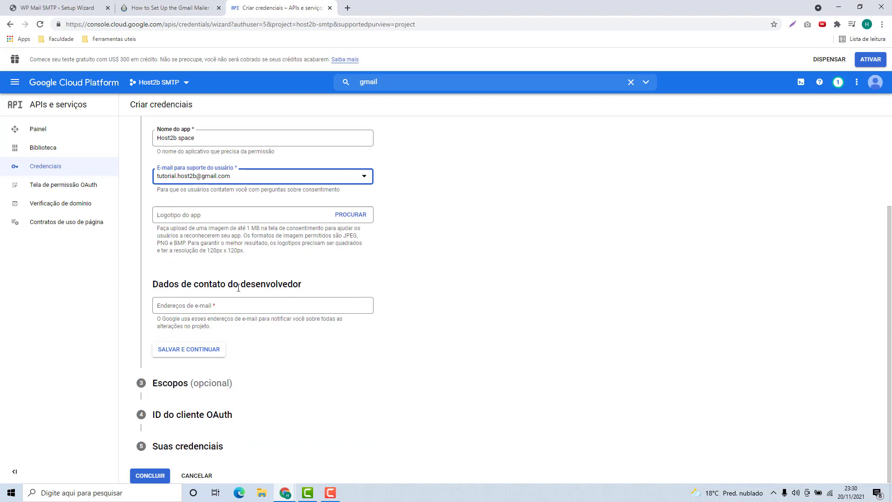
left_click(225, 303)
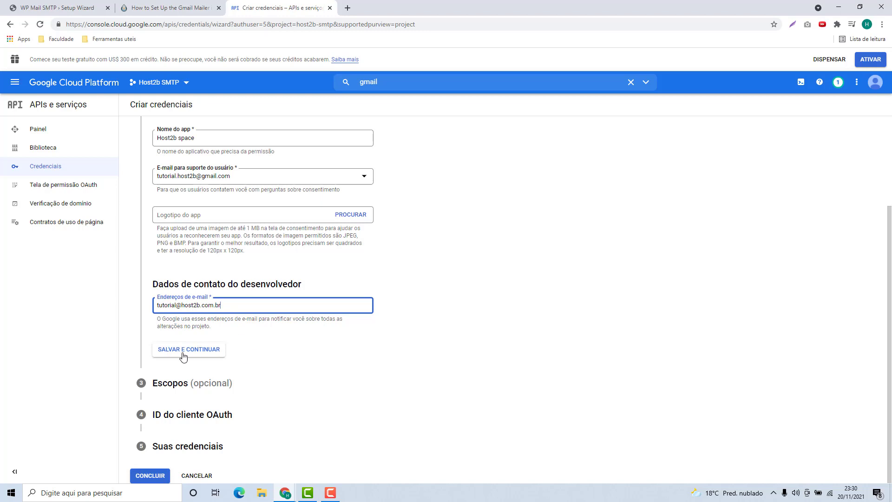
left_click(203, 355)
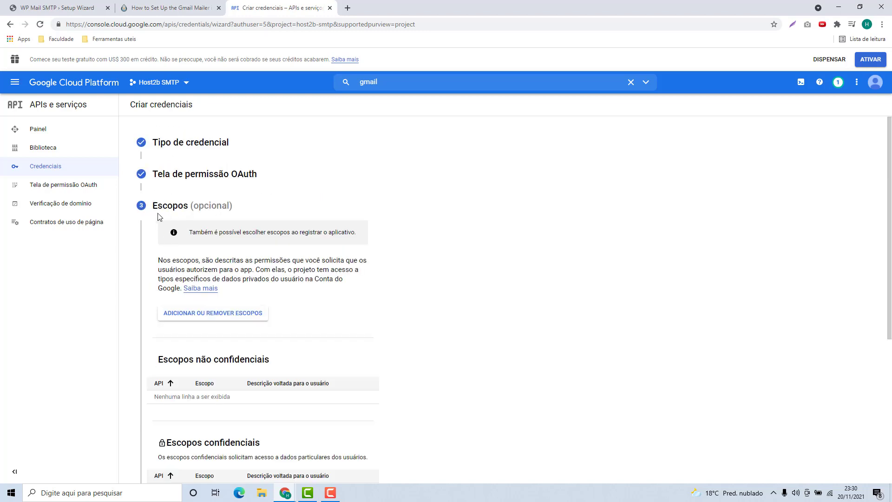
Skip the optional scopes and define the OAuth client as an Aplicativo da Web named Host2b space.
scroll(182, 211, "down", 5)
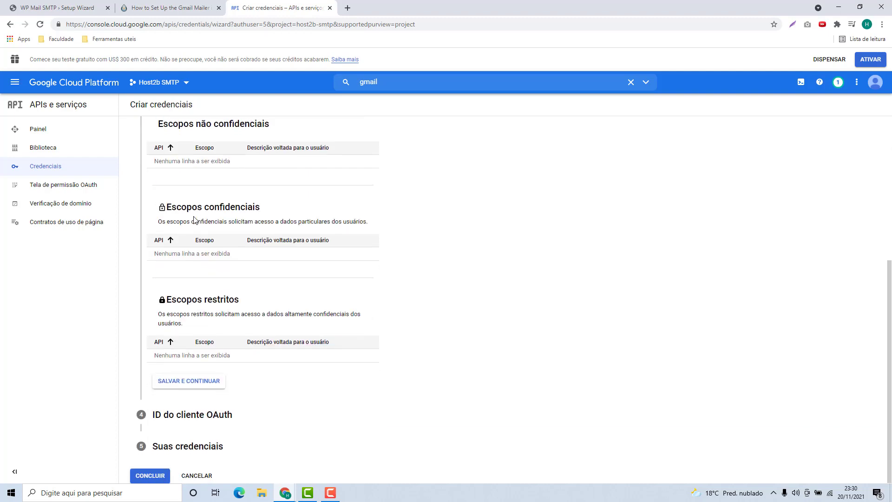
left_click(182, 383)
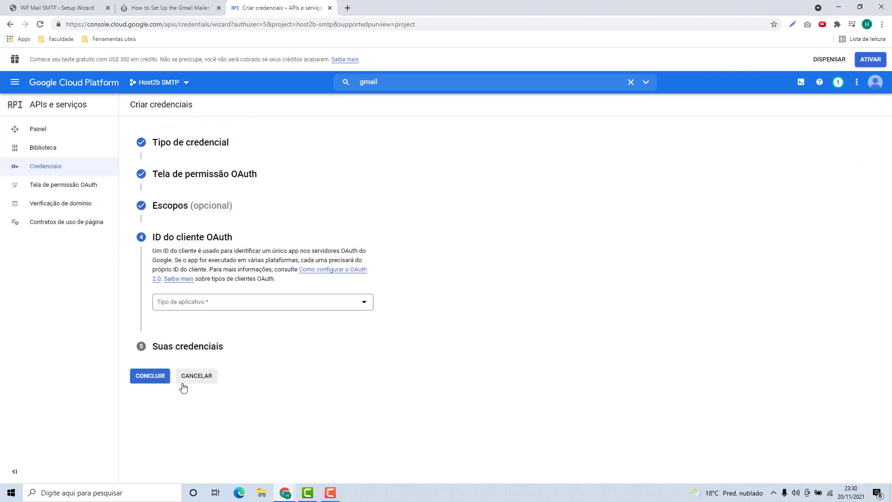
left_click(169, 308)
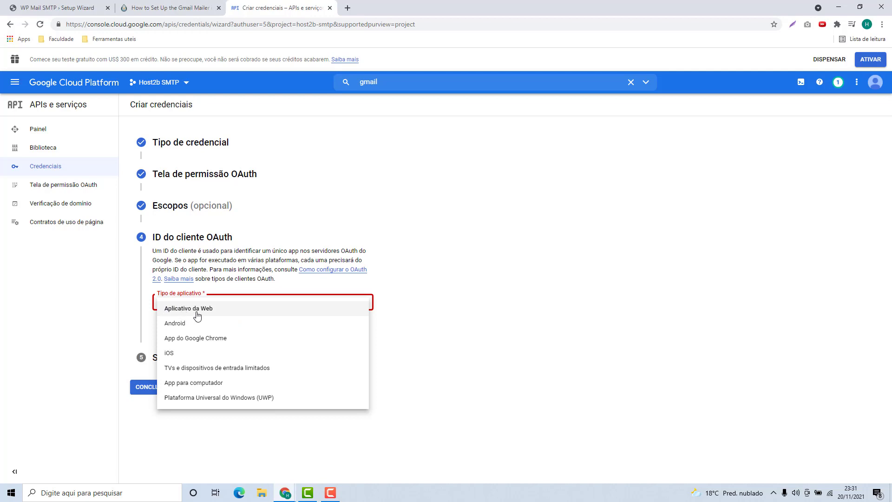
left_click(194, 310)
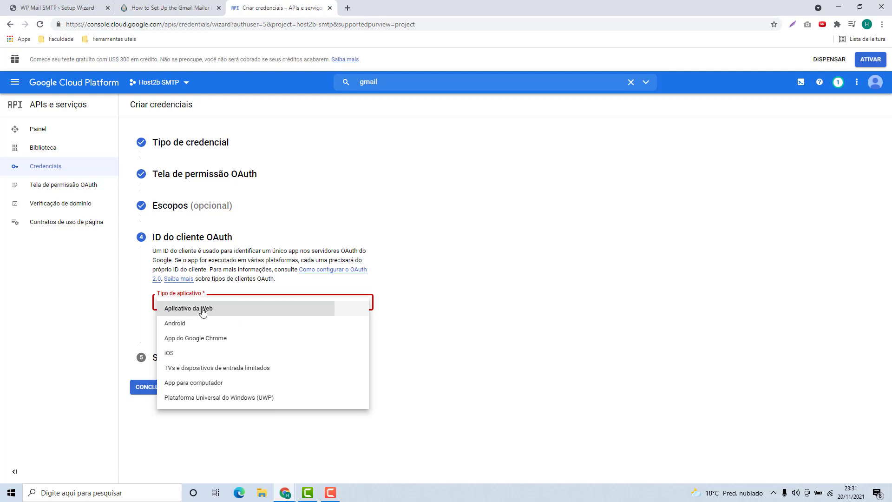
scroll(215, 289, "down", 1)
left_click(216, 283)
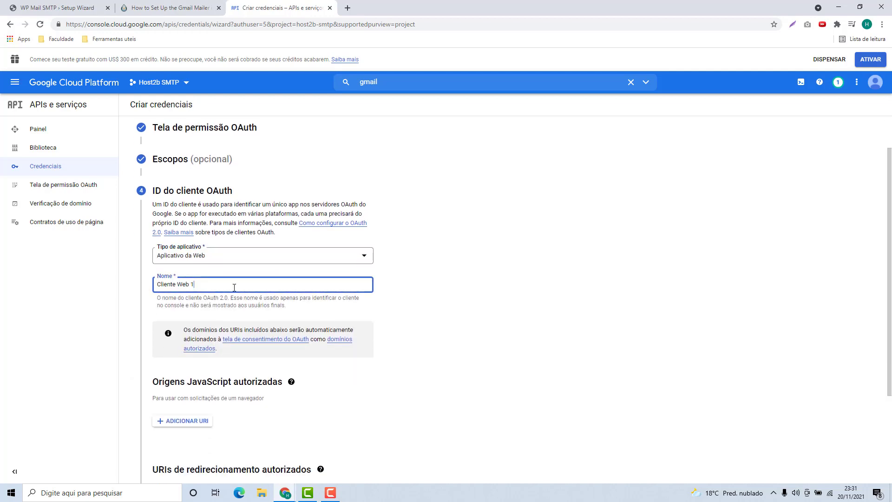
left_click_drag(224, 291, 121, 293)
type("Host2b space")
scroll(249, 234, "down", 3)
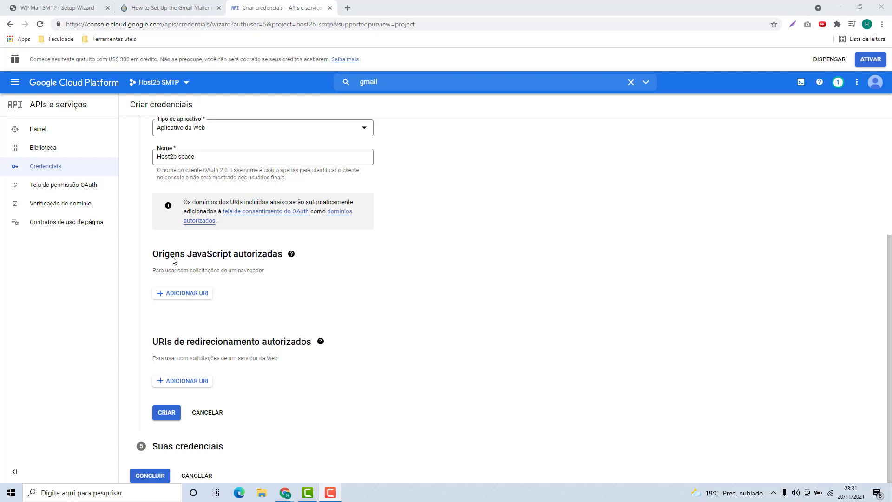
left_click(179, 297)
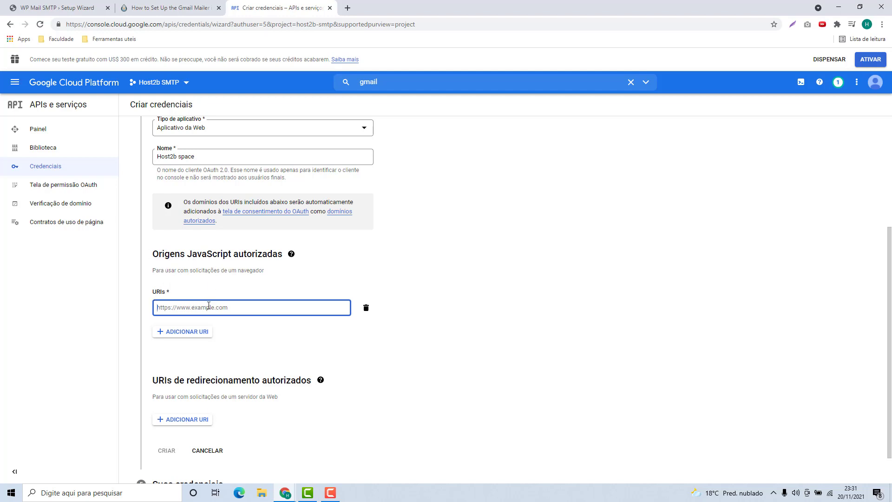
type("https://host2b.space")
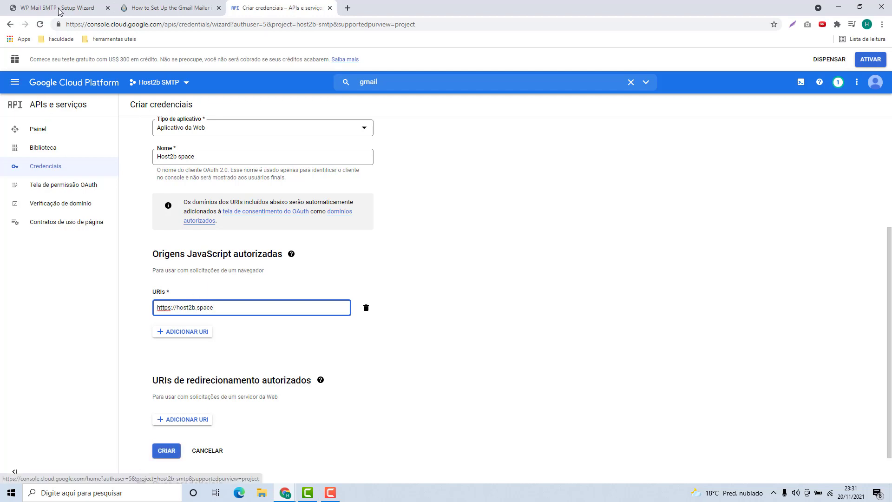
left_click(72, 9)
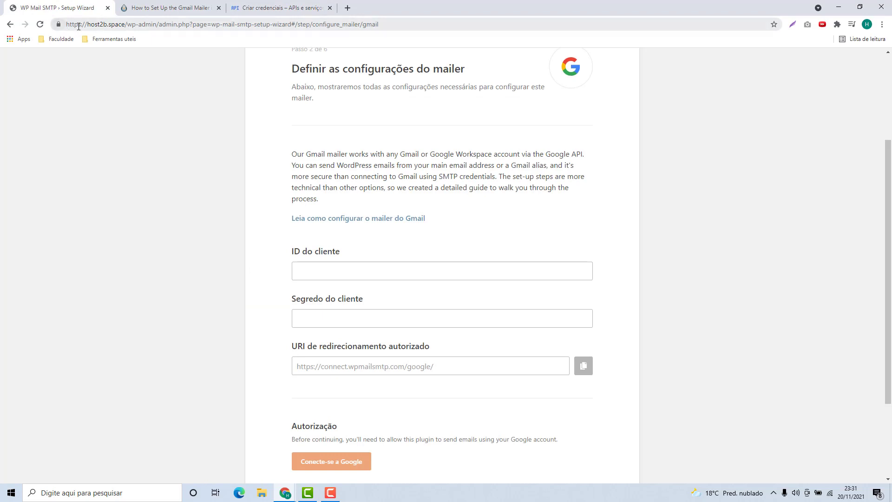
left_click_drag(88, 24, 128, 24)
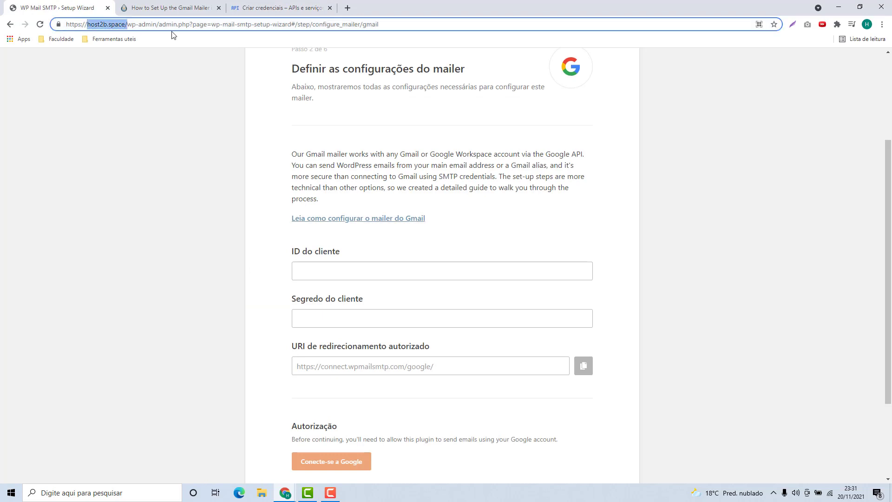
left_click(259, 14)
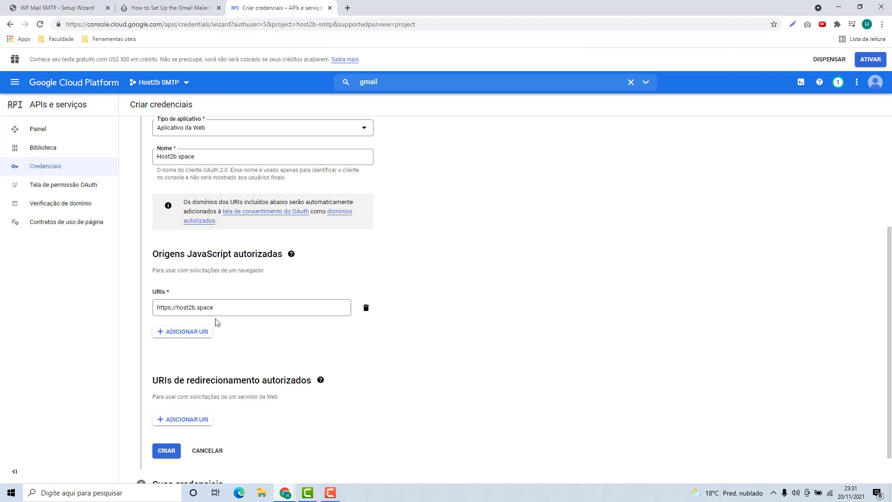
scroll(214, 320, "down", 1)
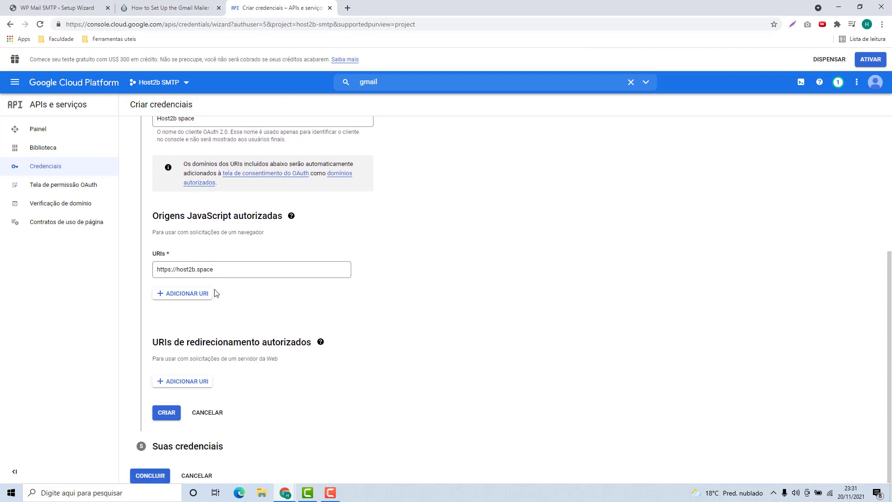
left_click(174, 387)
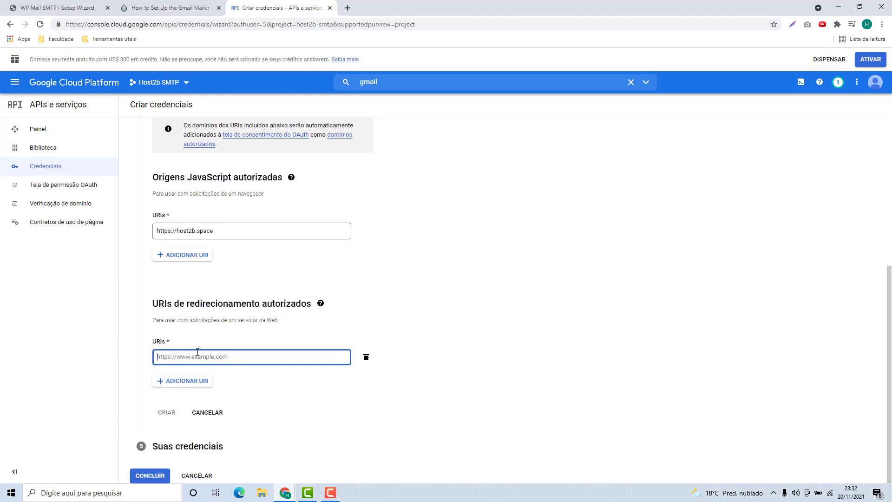
left_click(62, 11)
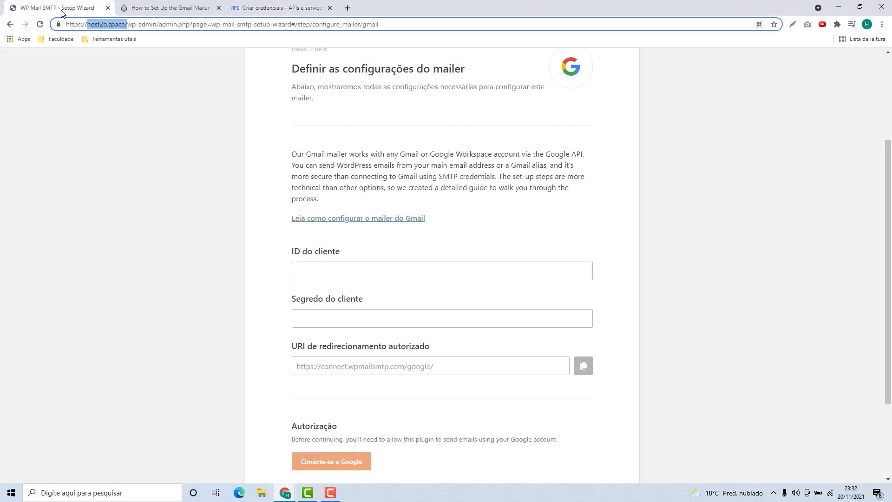
left_click(122, 95)
scroll(355, 316, "down", 1)
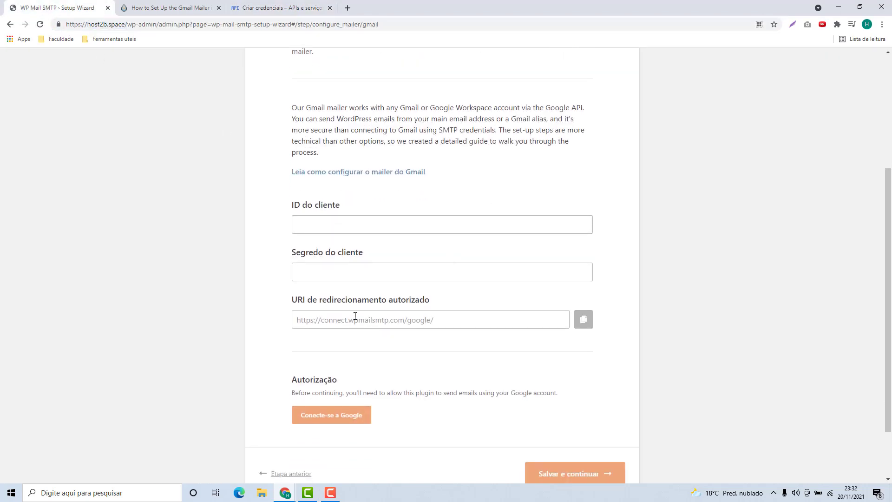
left_click_drag(293, 305, 417, 307)
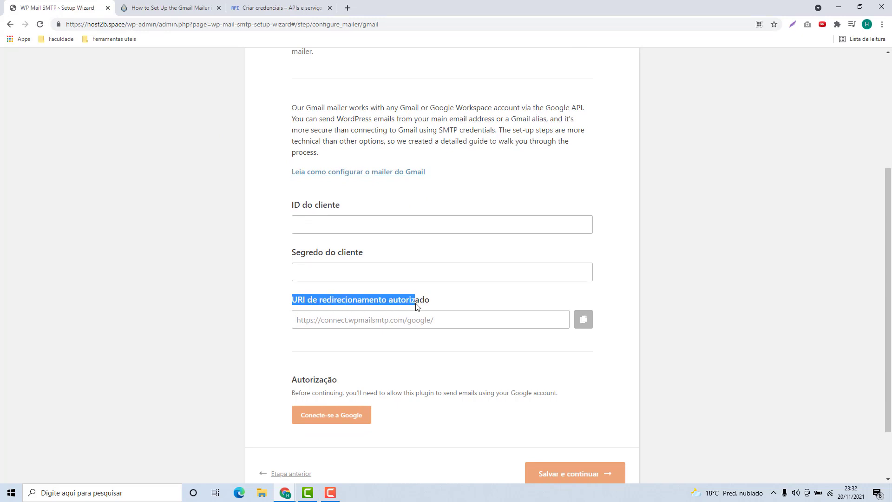
left_click(586, 320)
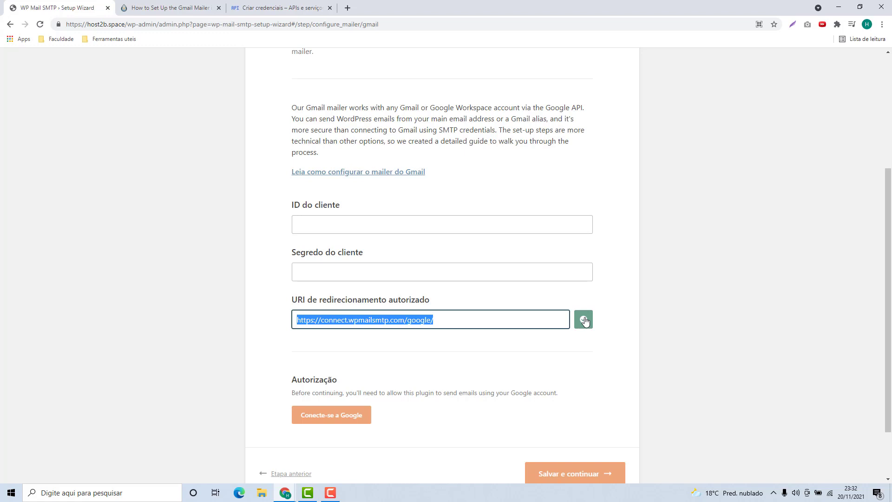
left_click(259, 9)
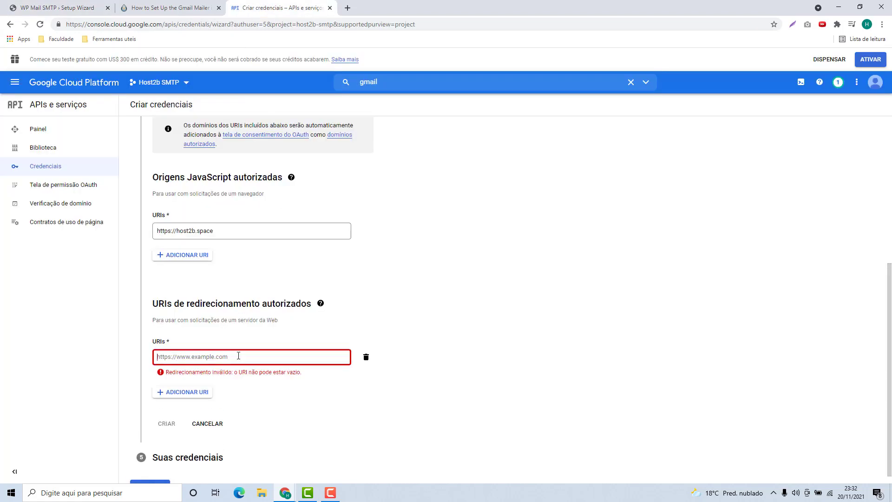
key("ctrl+v")
left_click(431, 320)
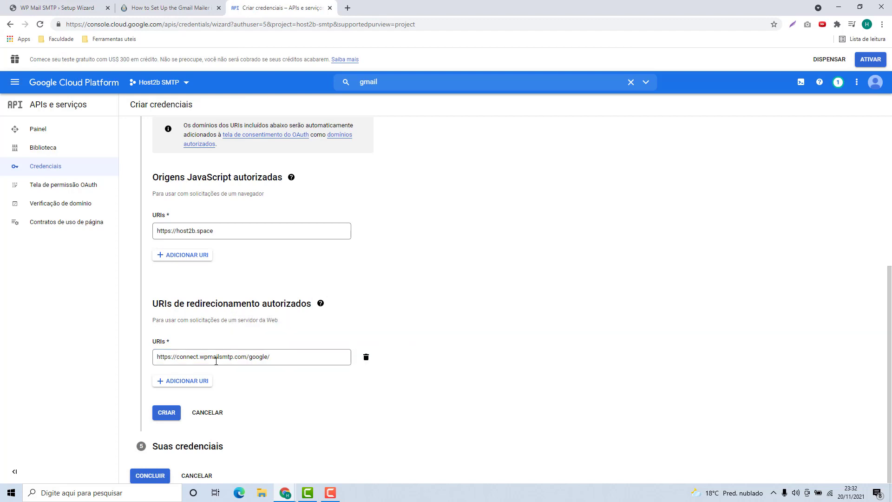
Create the OAuth client and finish the credentials wizard, returning to the project's list of OAuth 2.0 client IDs.
left_click(168, 416)
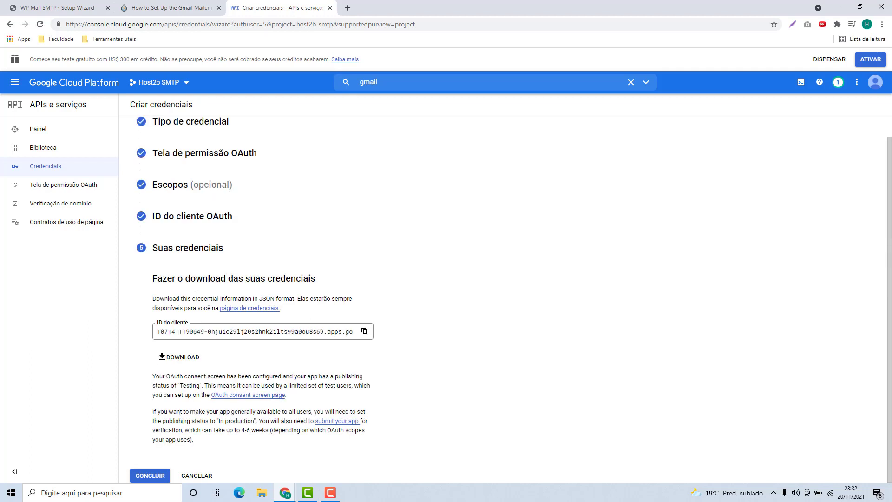
left_click(148, 476)
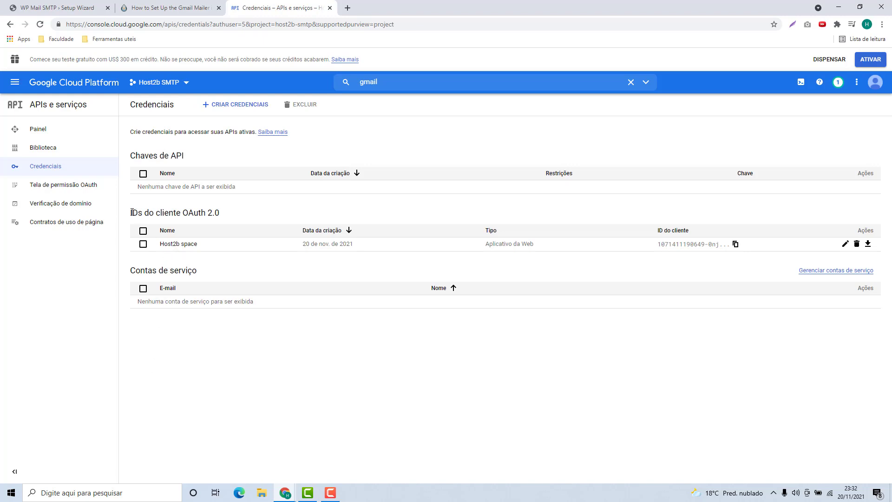
left_click_drag(132, 212, 182, 212)
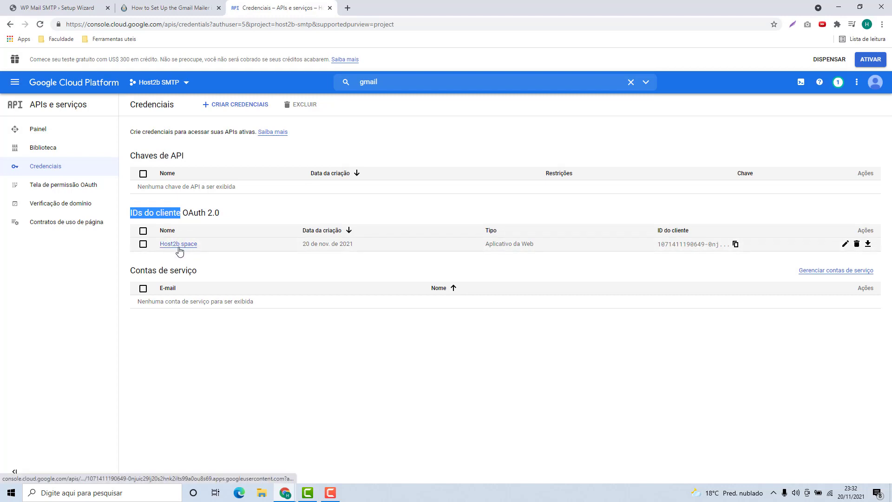
Open the Host2b space OAuth client and copy its client ID into the ID do cliente field of the WP Mail SMTP wizard.
left_click(845, 246)
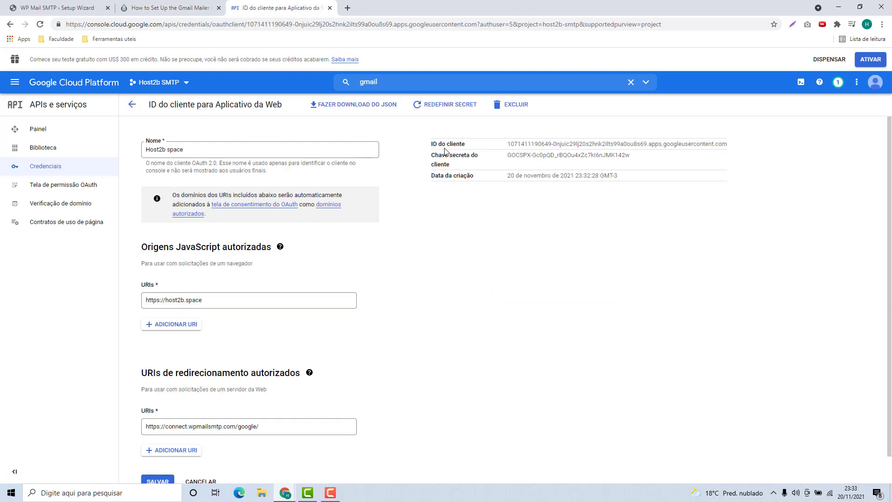
left_click_drag(437, 146, 441, 156)
triple_click(538, 144)
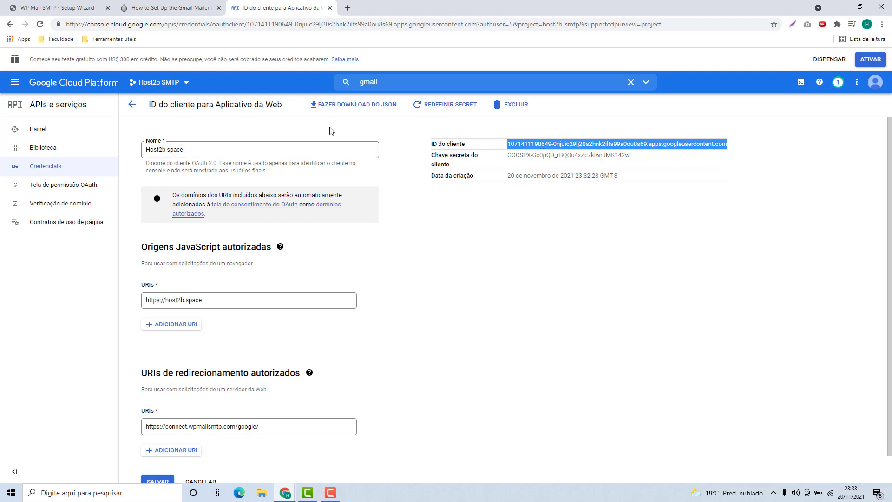
left_click(52, 8)
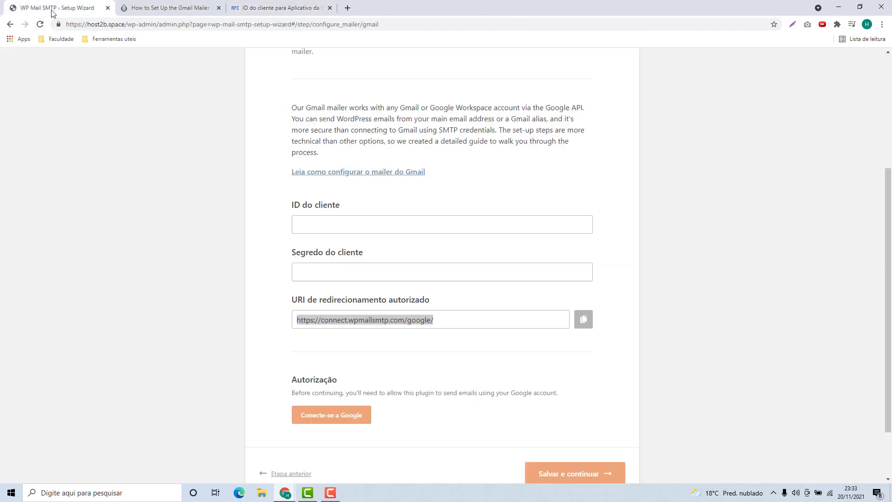
left_click(305, 218)
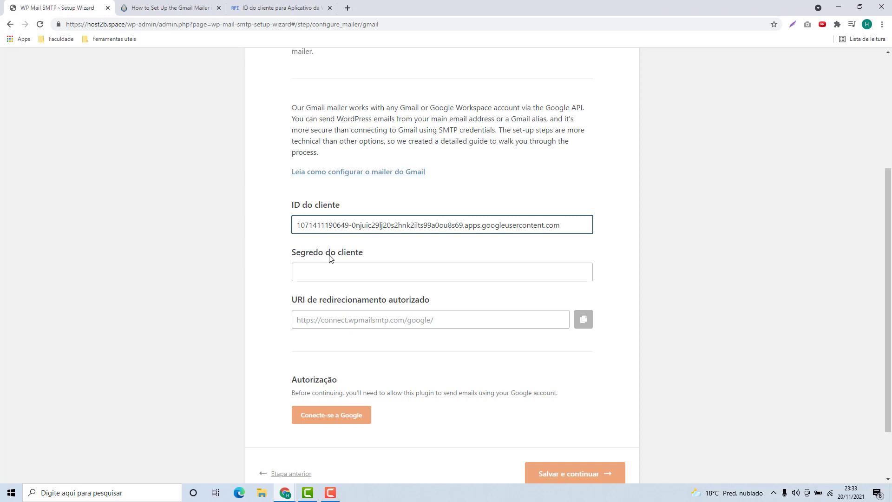
Copy the OAuth client's secret from Google Cloud and paste it into the wizard's Segredo do cliente field.
left_click(280, 9)
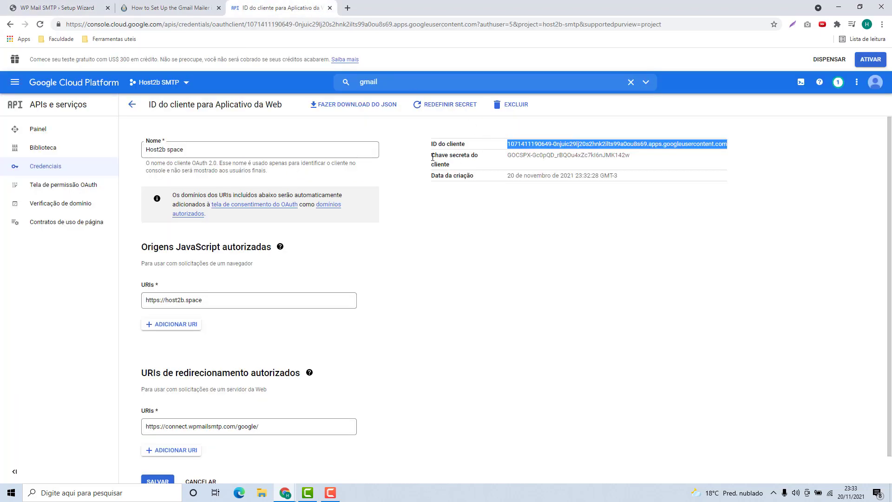
left_click(515, 154)
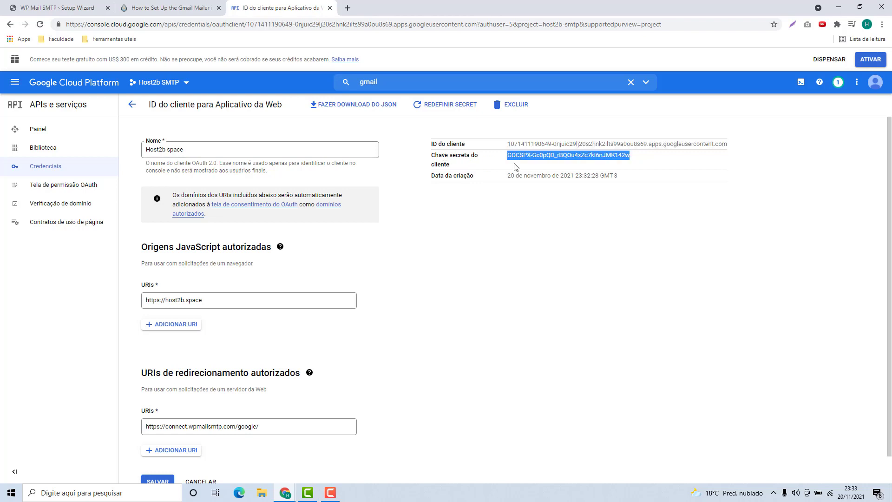
left_click(55, 14)
left_click(302, 272)
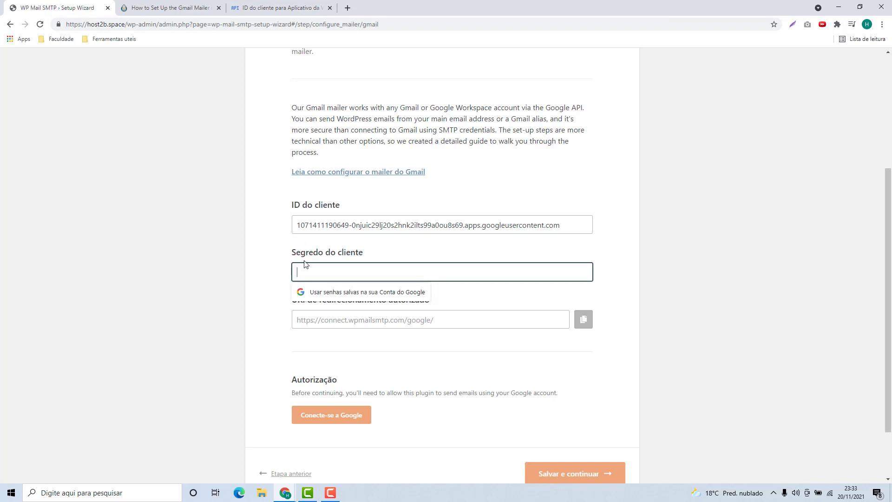
key("ctrl+v")
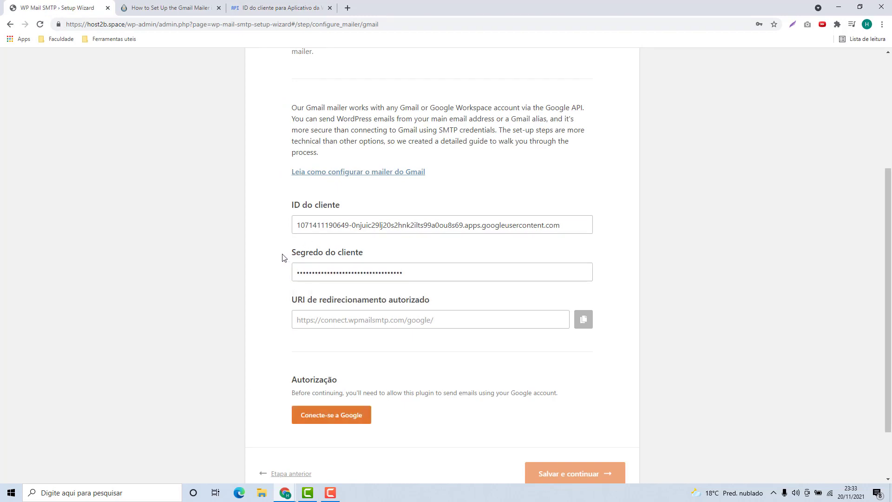
Save the Host2b space OAuth client with its existing origin and redirect URIs in Google Cloud.
left_click(274, 9)
scroll(328, 237, "down", 1)
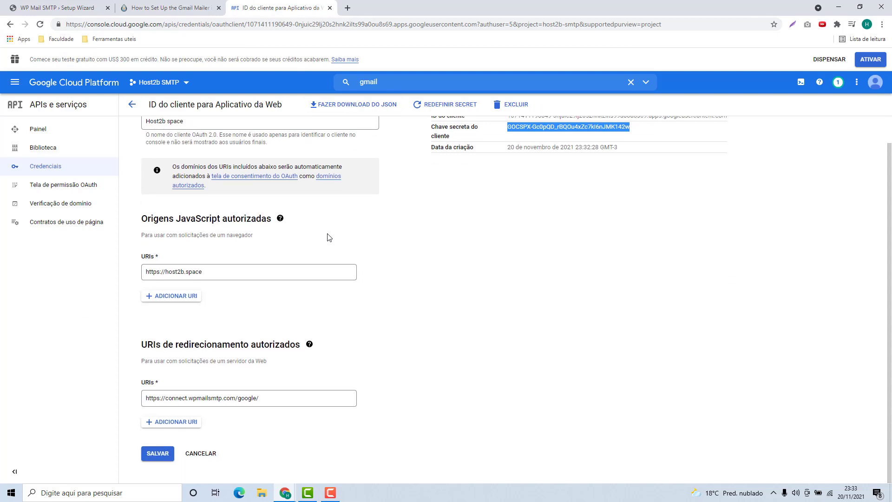
left_click(157, 454)
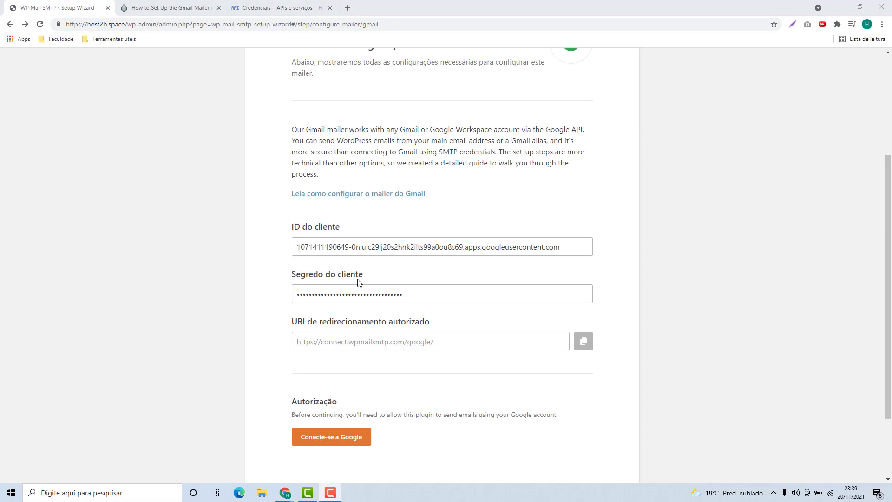
Publish the Host2b space app to production from the OAuth consent screen in Google Cloud.
left_click(279, 7)
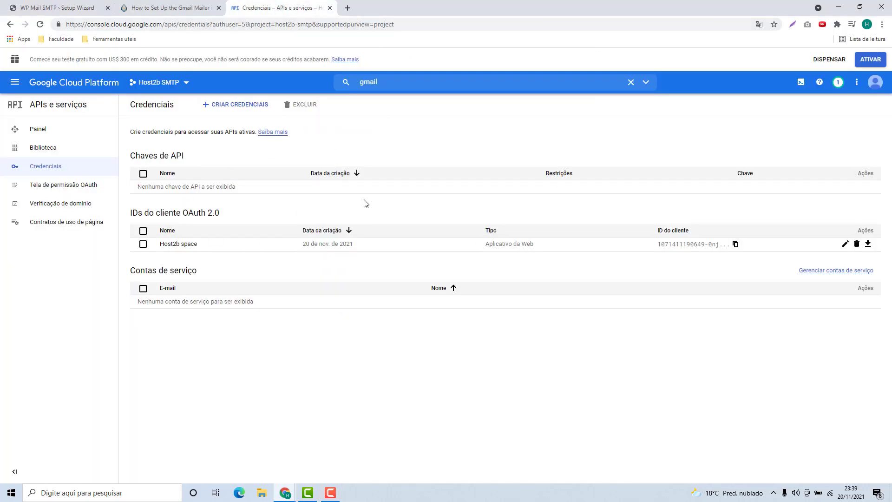
left_click(82, 190)
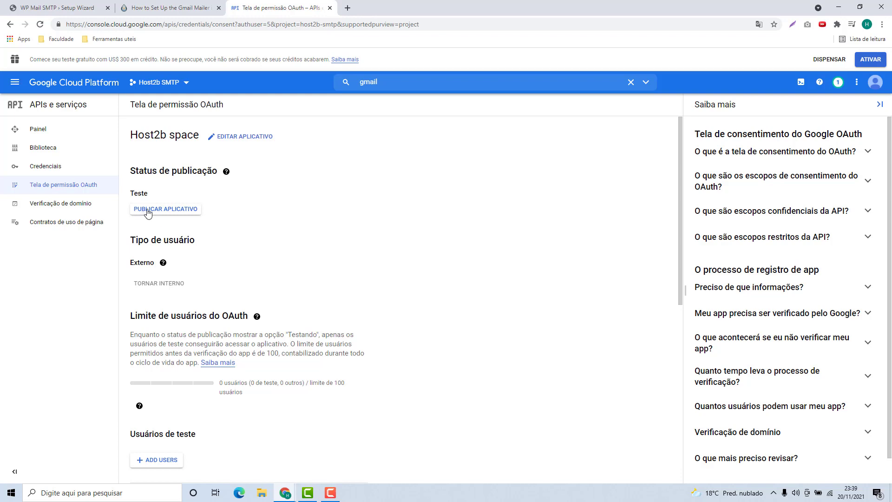
left_click(148, 212)
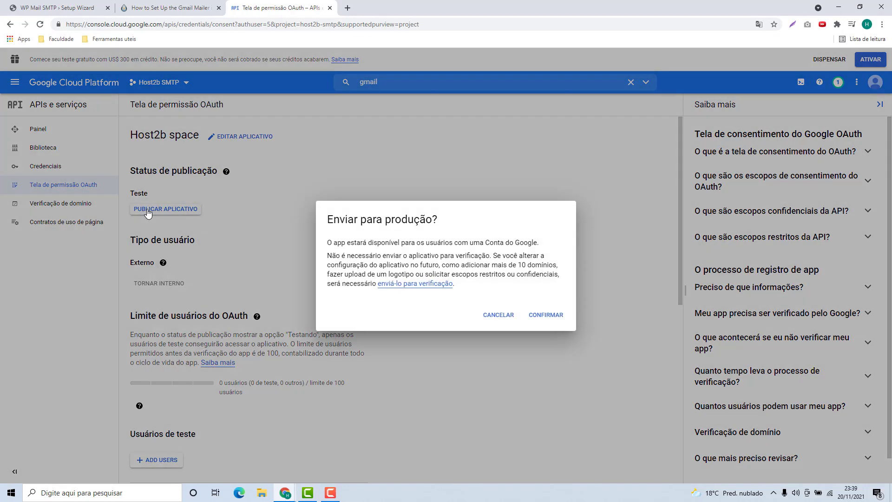
left_click(549, 319)
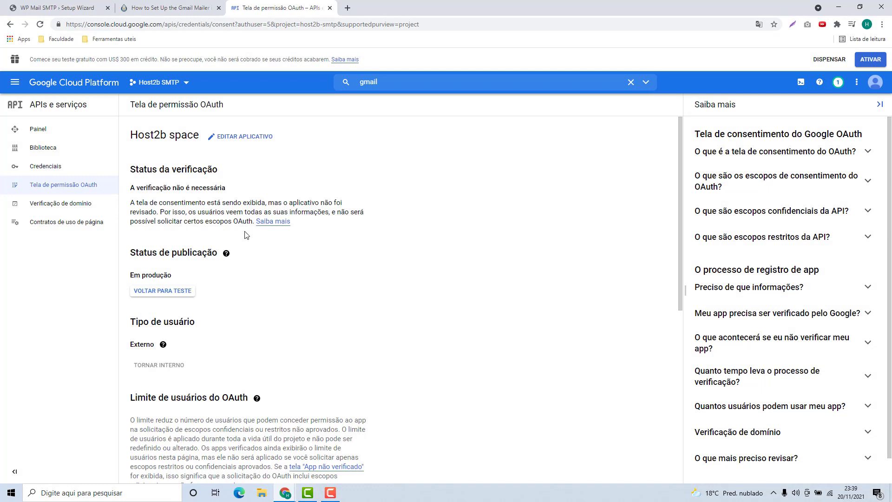
Start the Google authorization from the WP Mail SMTP wizard and choose the tutorial Gmail account for it.
left_click(65, 10)
scroll(302, 190, "down", 2)
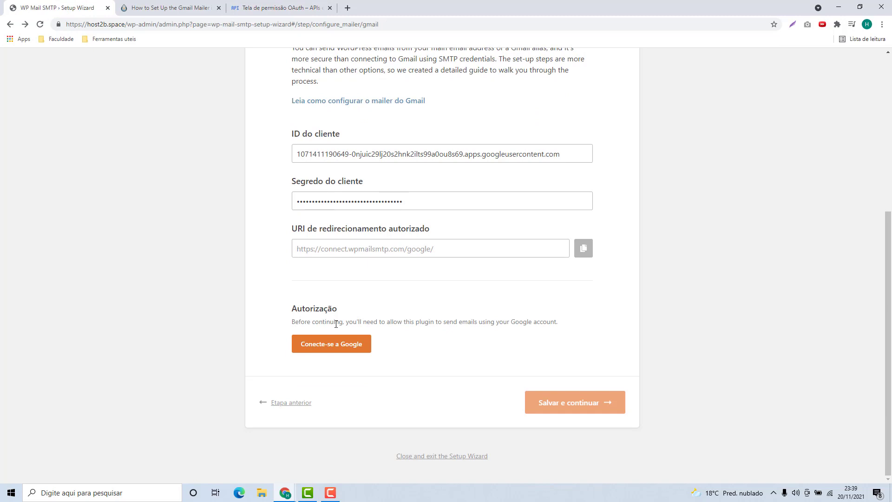
left_click(339, 355)
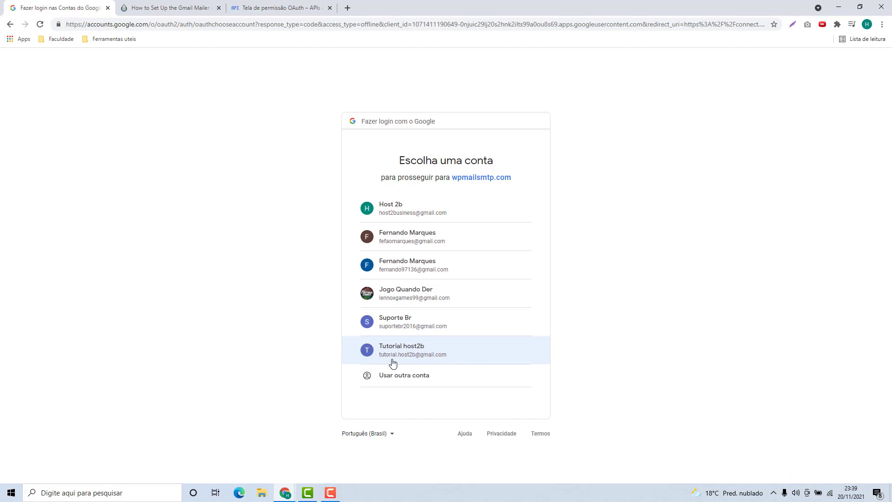
left_click(417, 355)
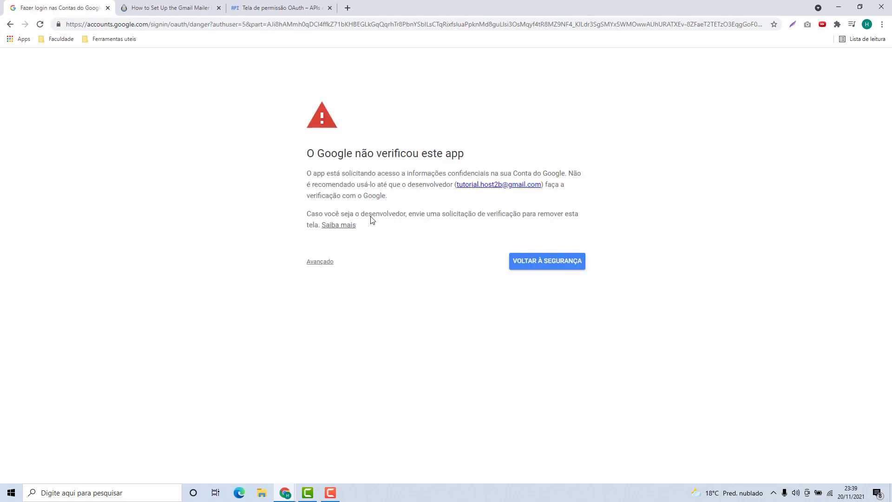
Proceed to wpmailsmtp.com despite the unverified app warning, grant it access to Gmail, and dismiss the authorization message.
left_click(321, 263)
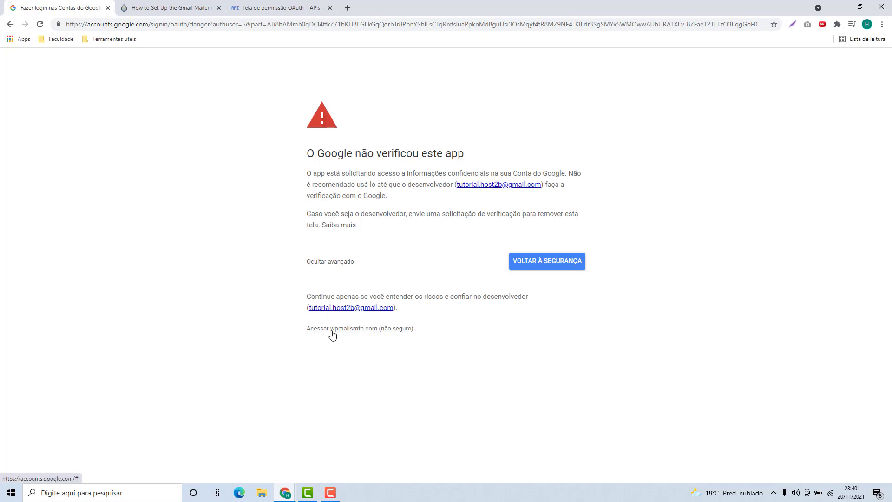
left_click(352, 329)
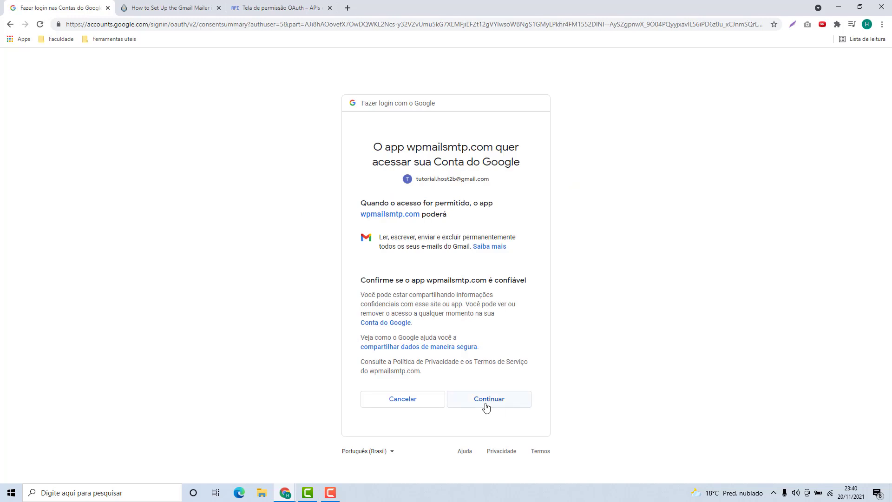
left_click(486, 407)
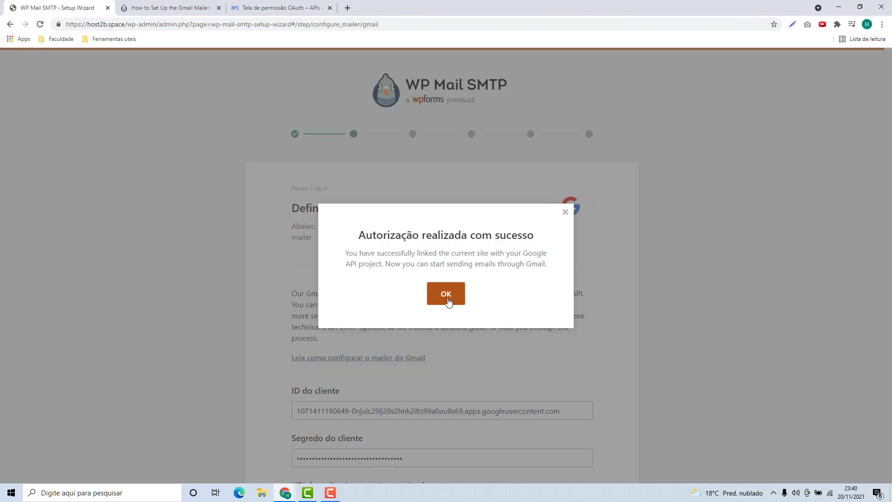
left_click(447, 301)
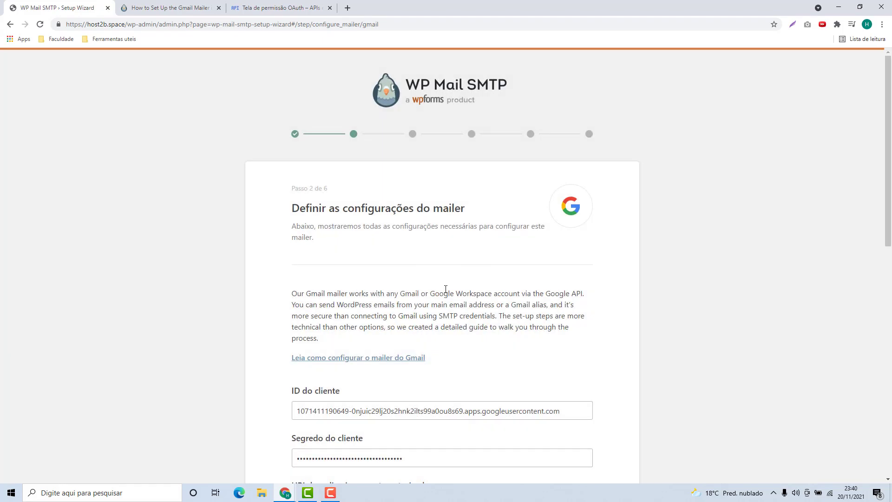
Keep Meu Site legal as the sender name and enable Forçar nome remetente.
scroll(455, 259, "down", 5)
scroll(454, 259, "down", 6)
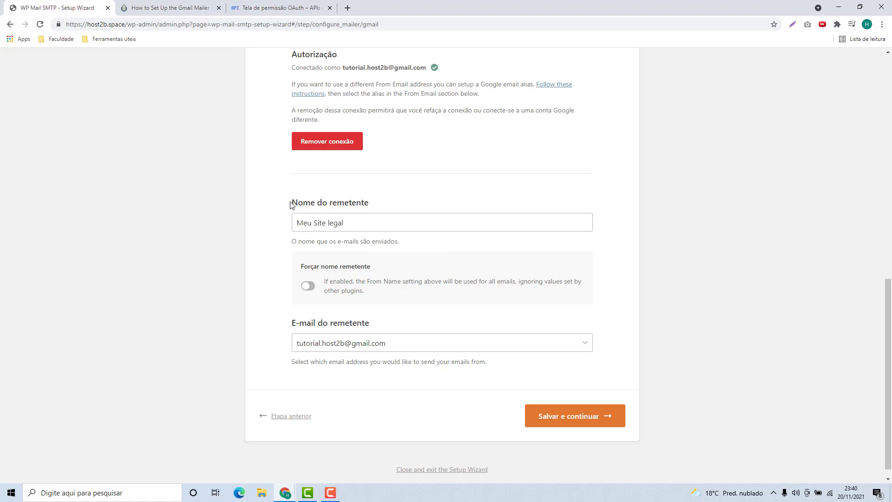
left_click_drag(291, 205, 390, 264)
left_click(349, 213)
left_click(278, 257)
left_click(307, 286)
Check the E-mail do remetente options and keep the connected Gmail address as the sender.
left_click_drag(291, 322, 406, 339)
left_click(402, 343)
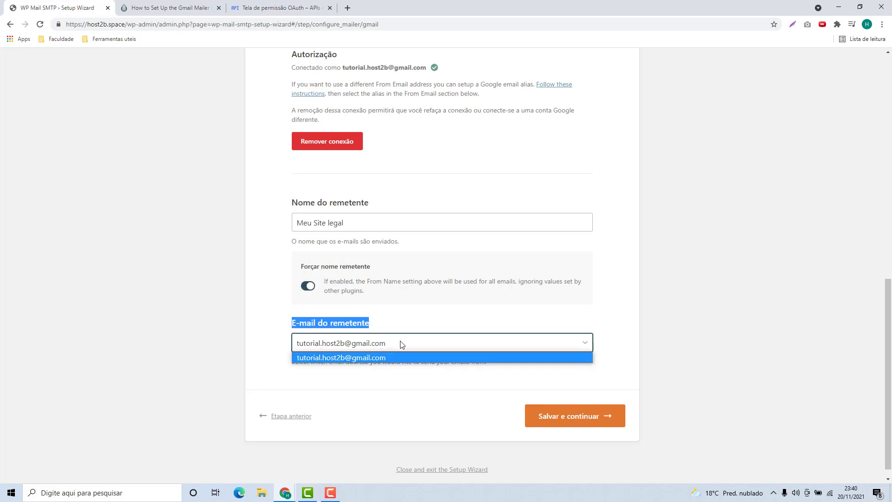
left_click(402, 343)
left_click(293, 341)
left_click(344, 349)
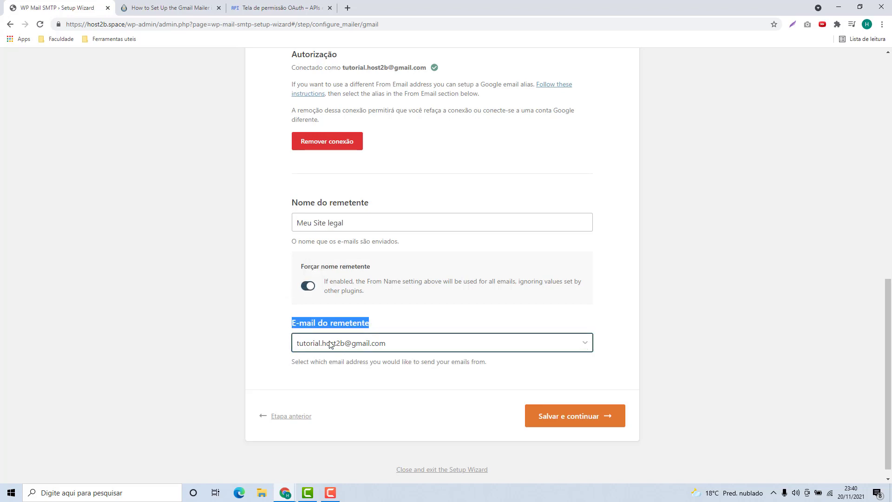
left_click(330, 344)
left_click(329, 355)
left_click(278, 346)
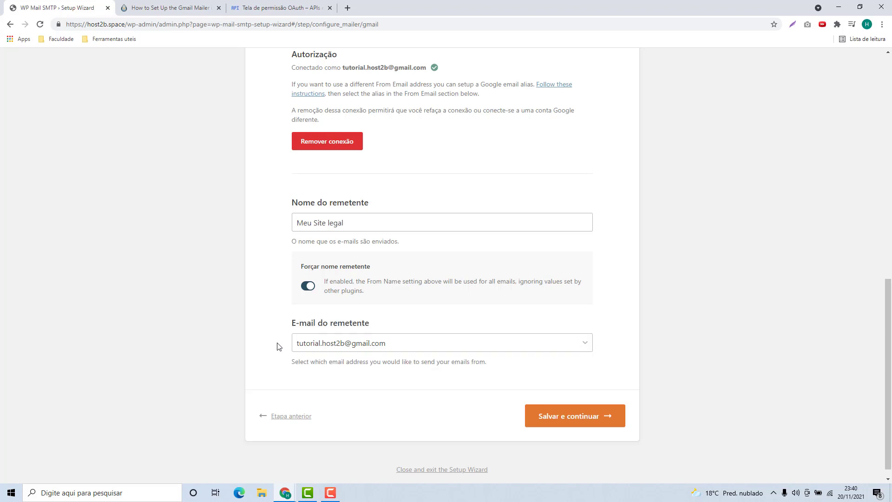
Save the mailer settings and accept the preselected email features, including Formulário de contato inteligente and Weekly Email Summary.
left_click(572, 427)
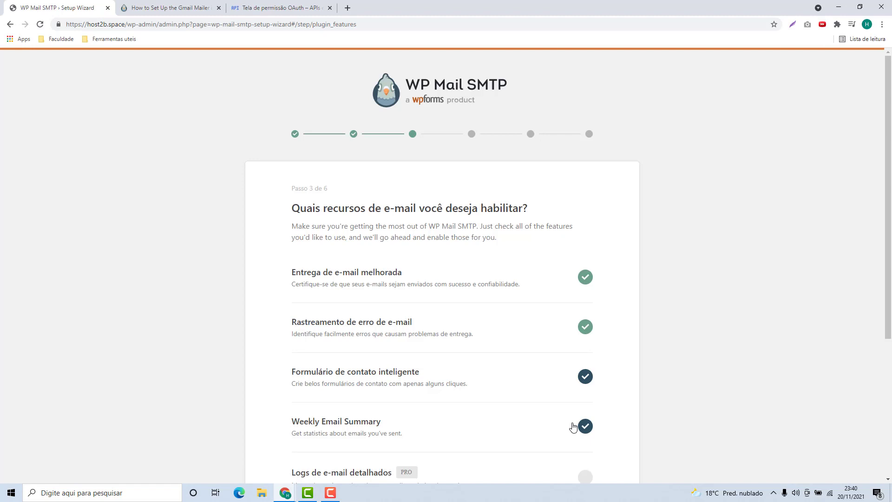
scroll(298, 195, "down", 5)
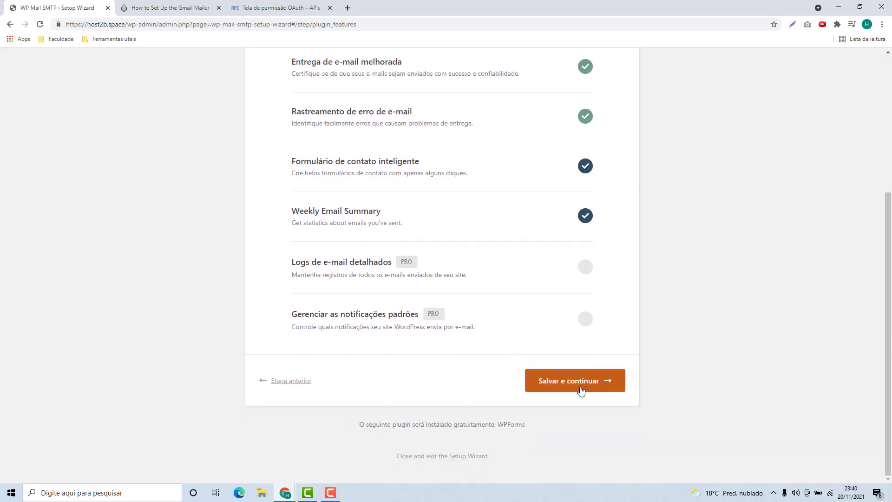
left_click(555, 387)
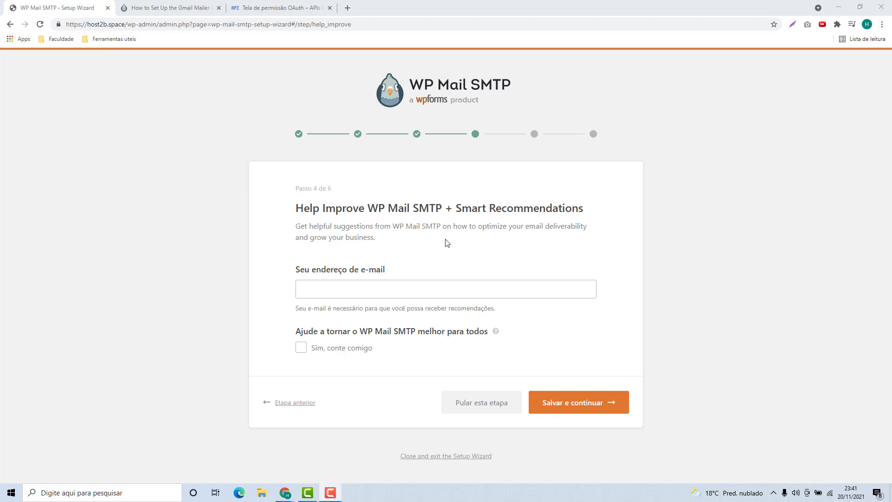
Skip the wizard's smart recommendations and licence key stages.
left_click(471, 407)
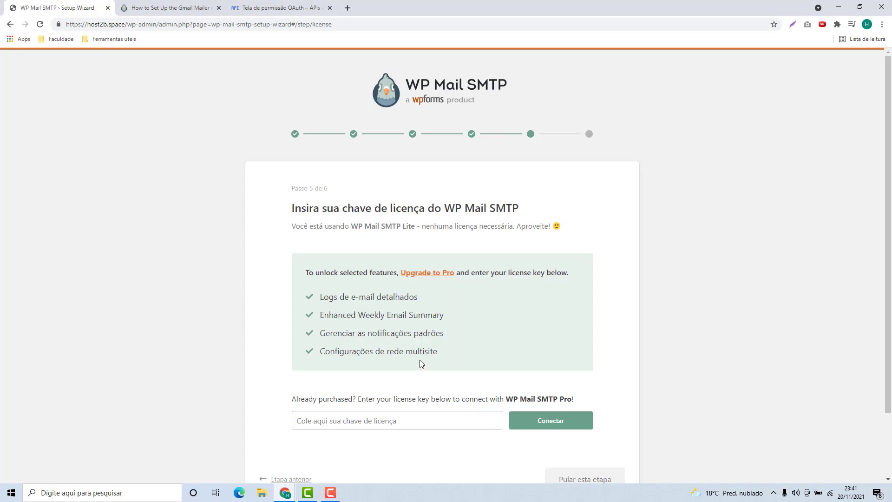
scroll(420, 326, "down", 1)
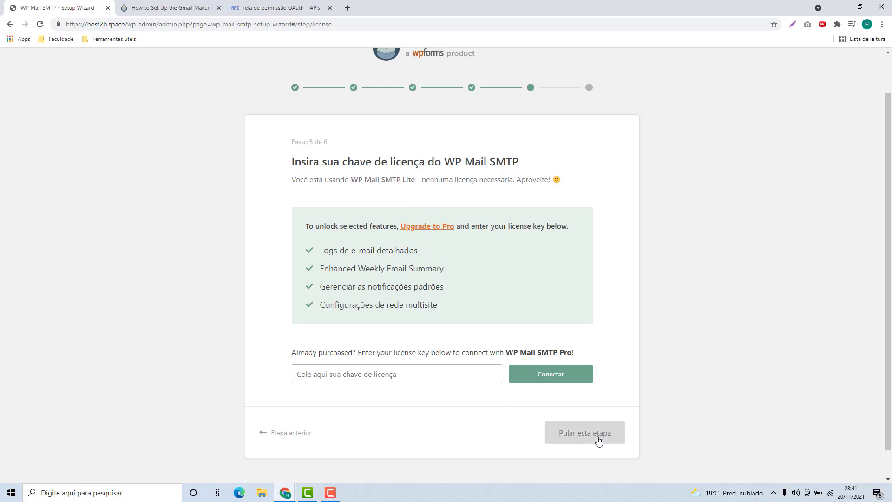
left_click(584, 433)
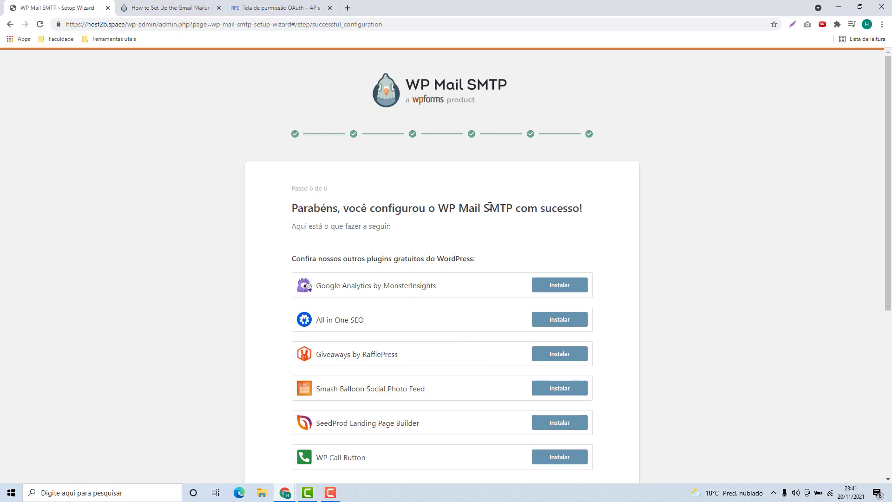
Open the test email tool from the wizard's final stage and send an HTML test email to the tutorial Gmail address.
scroll(447, 196, "down", 6)
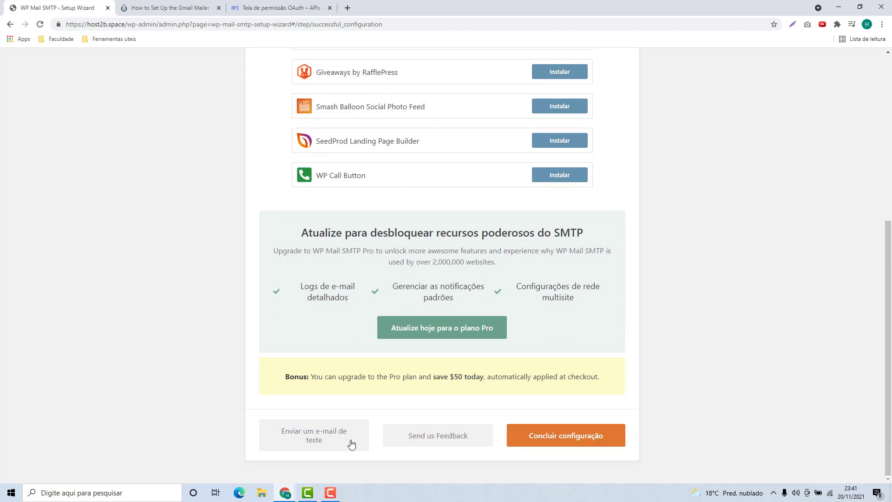
left_click(312, 442)
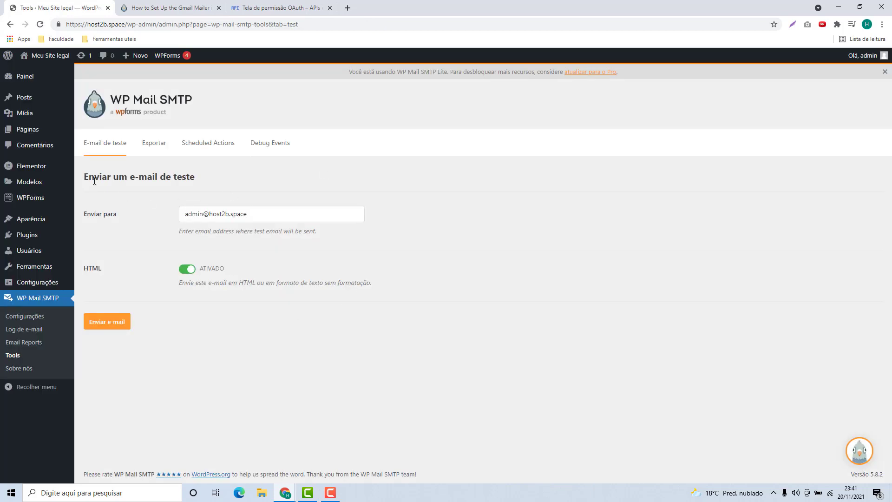
triple_click(255, 218)
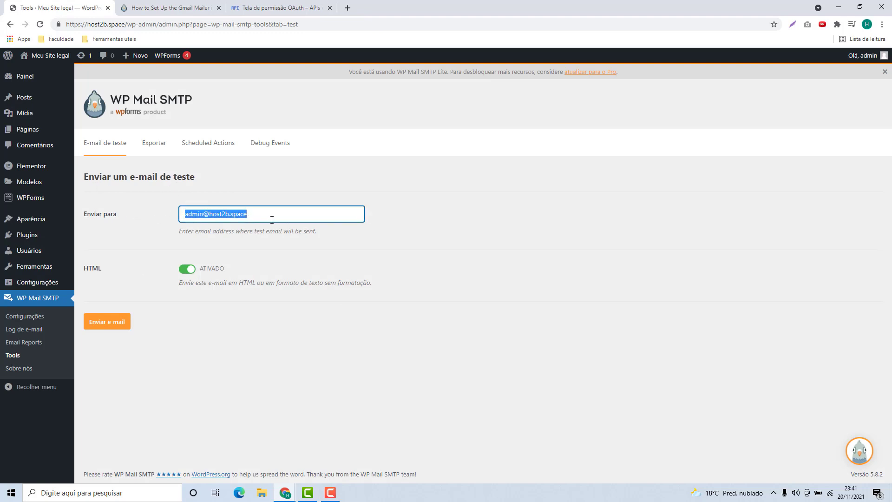
type("tutorial.")
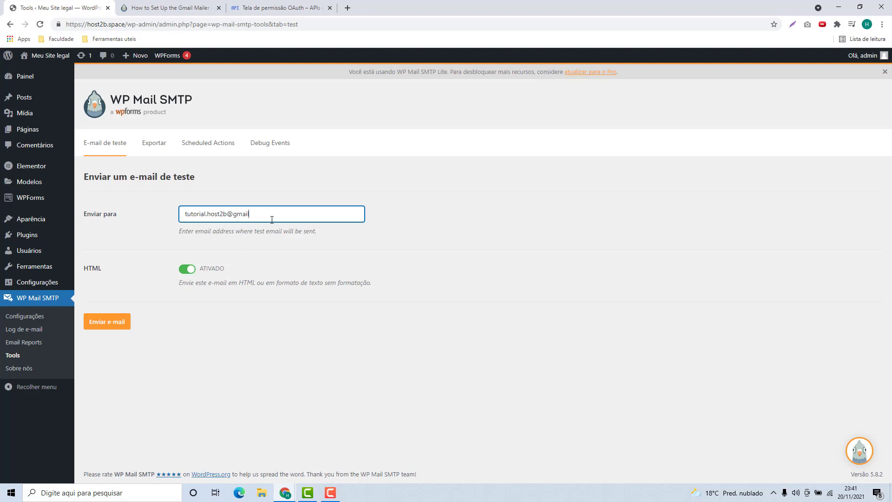
left_click(120, 326)
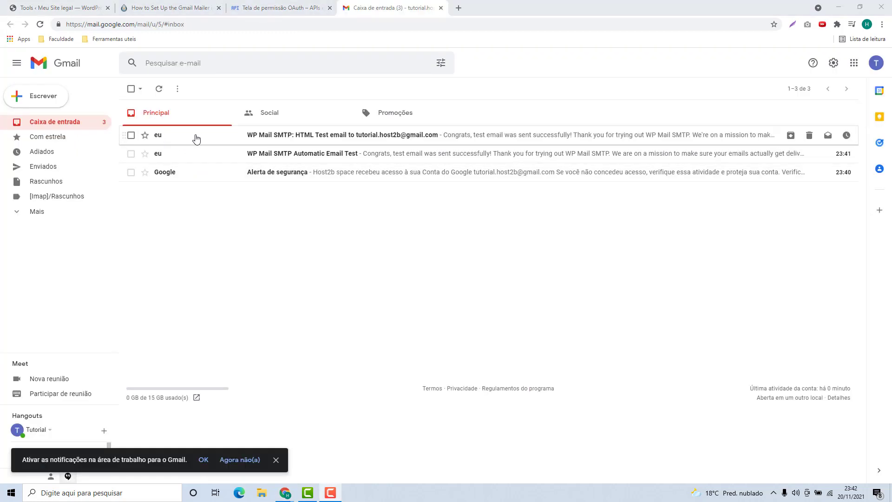
Read the delivered WP Mail SMTP test email in Gmail and return to the WordPress test email page.
left_click(195, 138)
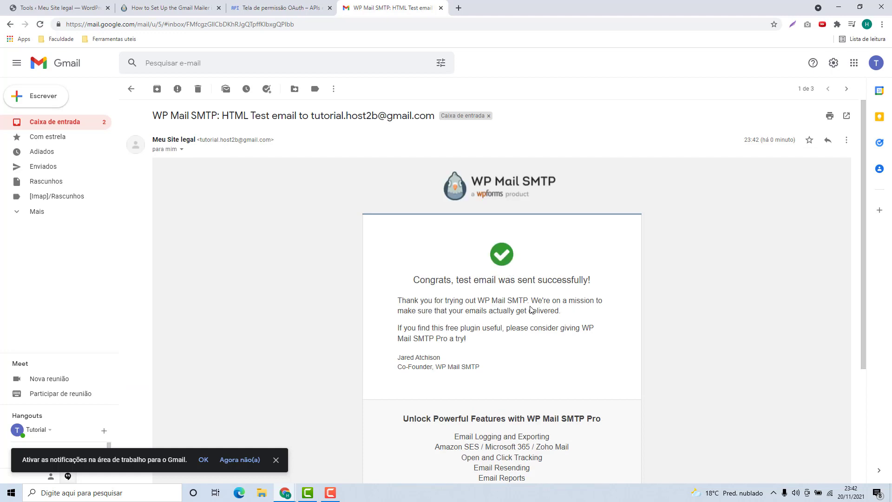
scroll(531, 310, "down", 3)
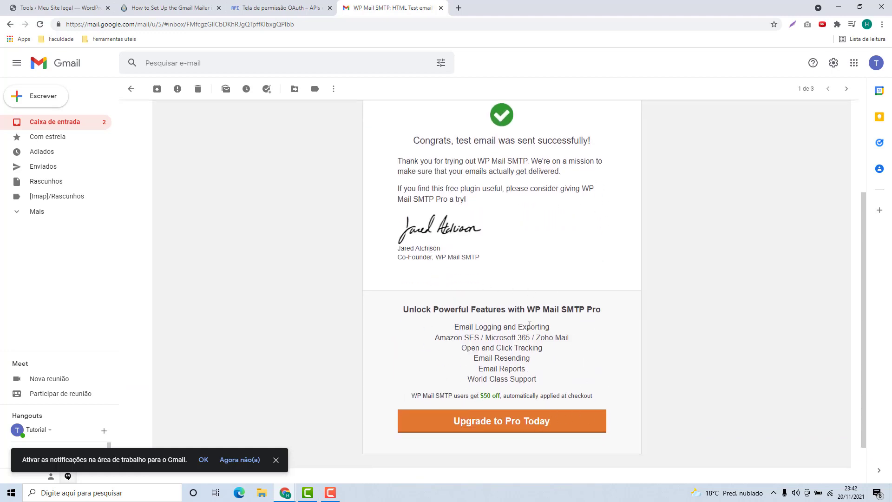
left_click(53, 10)
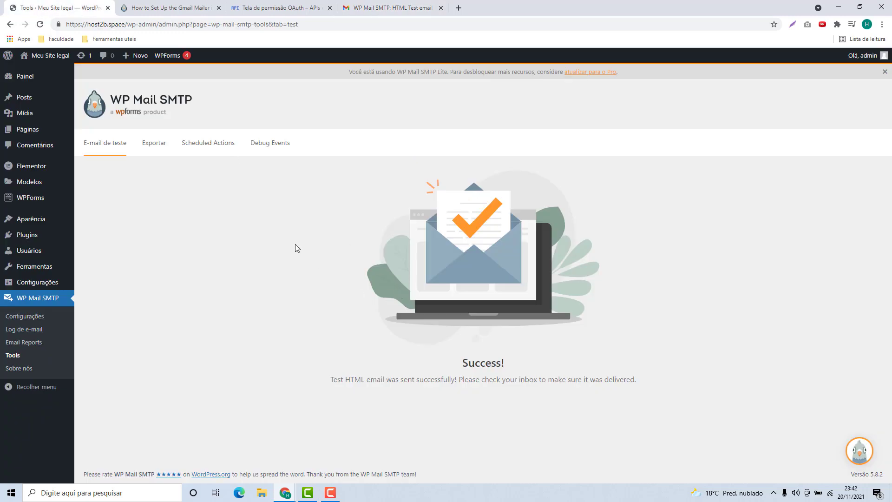